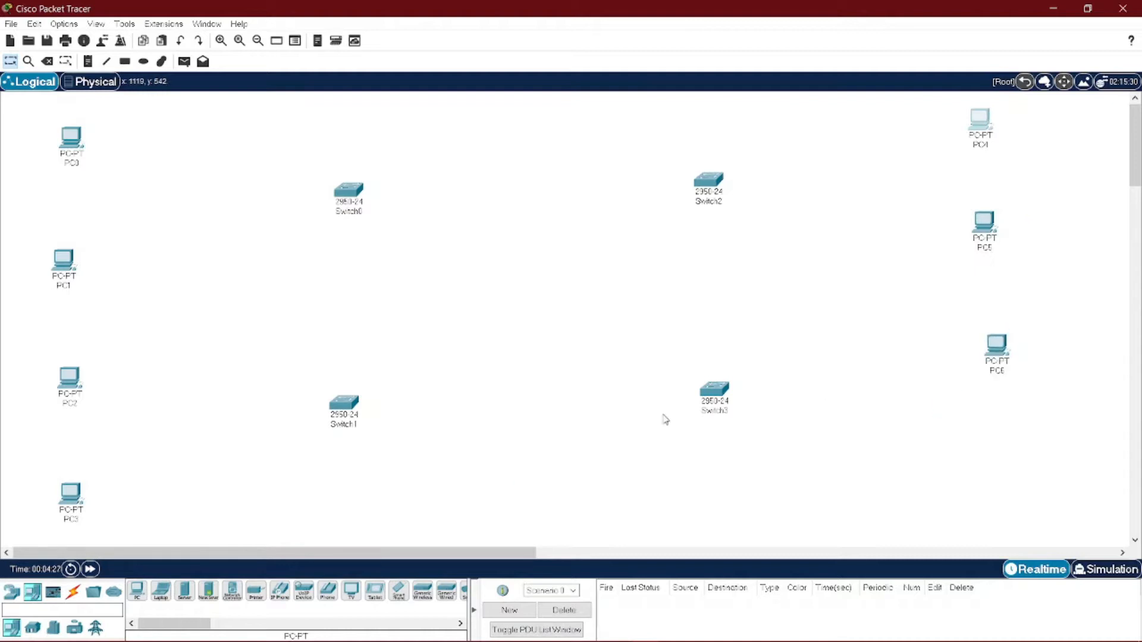
- Add the eighth PC to the workspace below PC6
left_click_drag(137, 589, 1012, 474)
left_click(437, 516)
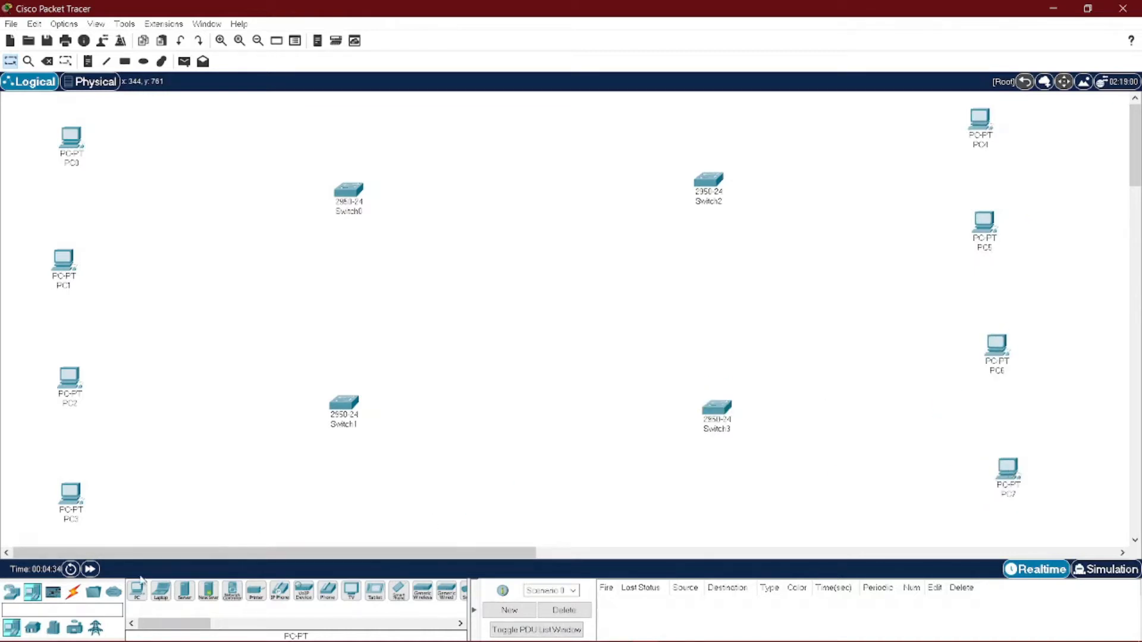
- Connect PC0 to Fa0/1 and PC1 to Fa0/2 of Switch0 with copper straight-through cables
left_click(73, 591)
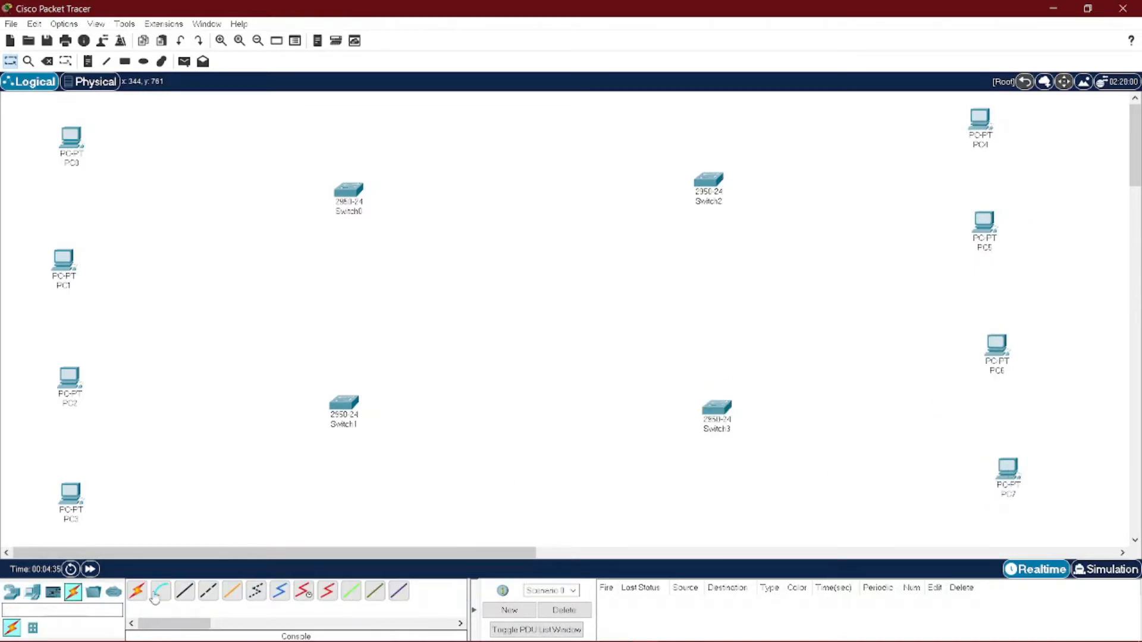
left_click(184, 590)
left_click(72, 141)
left_click(95, 167)
left_click(340, 191)
left_click(357, 209)
left_click(70, 266)
left_click(98, 315)
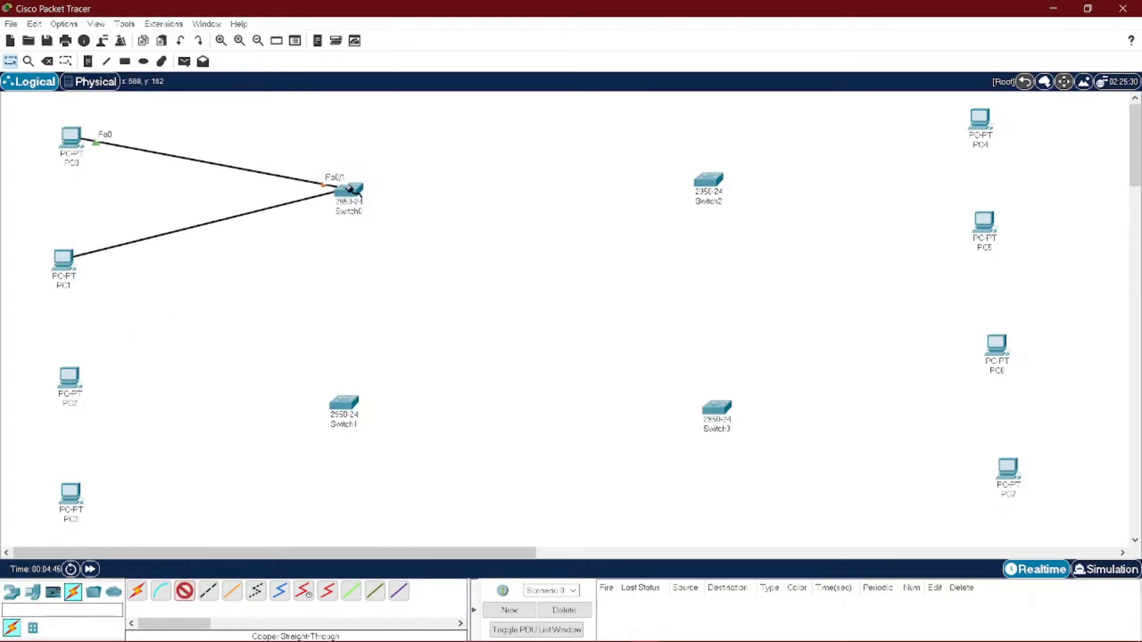
left_click(353, 191)
left_click(380, 213)
left_click(232, 590)
left_click(76, 377)
left_click(101, 428)
left_click(654, 345)
- Connect PC2 to Fa0/1 and PC3 to Fa0/2 of Switch1 with copper straight-through cables
left_click(208, 590)
left_click(69, 377)
left_click(96, 404)
left_click(344, 404)
left_click(380, 59)
left_click(184, 591)
left_click(70, 494)
left_click(98, 522)
left_click(343, 405)
left_click(380, 89)
- Connect Switch2's Fa0/1 to PC4 and its Fa0/2 to PC5 with copper straight-through cables
left_click(706, 180)
left_click(738, 202)
left_click(986, 116)
left_click(1017, 168)
left_click(184, 590)
left_click(706, 182)
left_click(737, 216)
left_click(985, 223)
left_click(1005, 281)
- Connect Switch3's Fa0/1 to PC6 and its Fa0/2 to PC7 with copper straight-through cables
left_click(184, 595)
left_click(722, 409)
left_click(754, 59)
left_click(996, 346)
left_click(1026, 399)
left_click(184, 591)
left_click(716, 409)
left_click(754, 72)
left_click(1008, 470)
left_click(1045, 520)
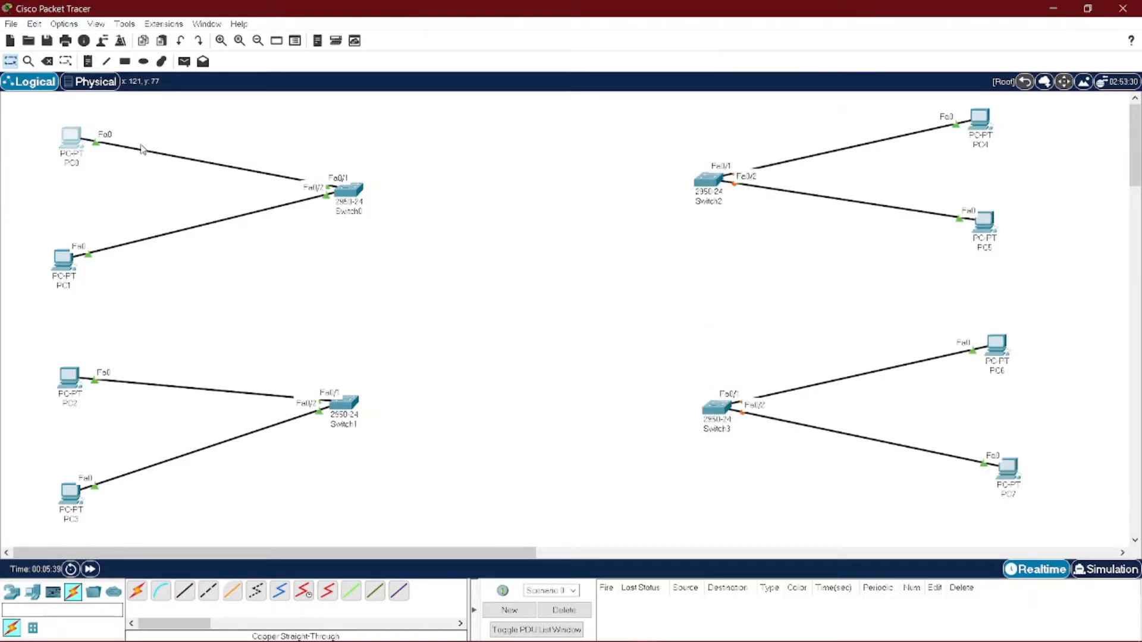
- Assign IPv4 address 192.168.10.1 with subnet mask 255.255.255.0 to PC0's FastEthernet0 interface
left_click(66, 137)
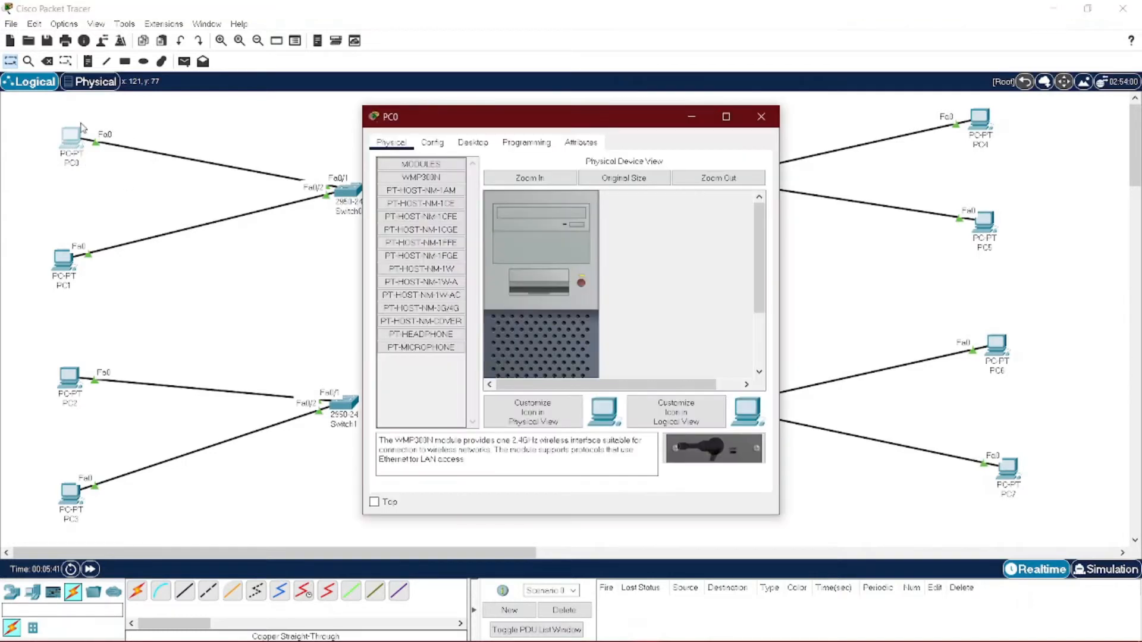
left_click(432, 143)
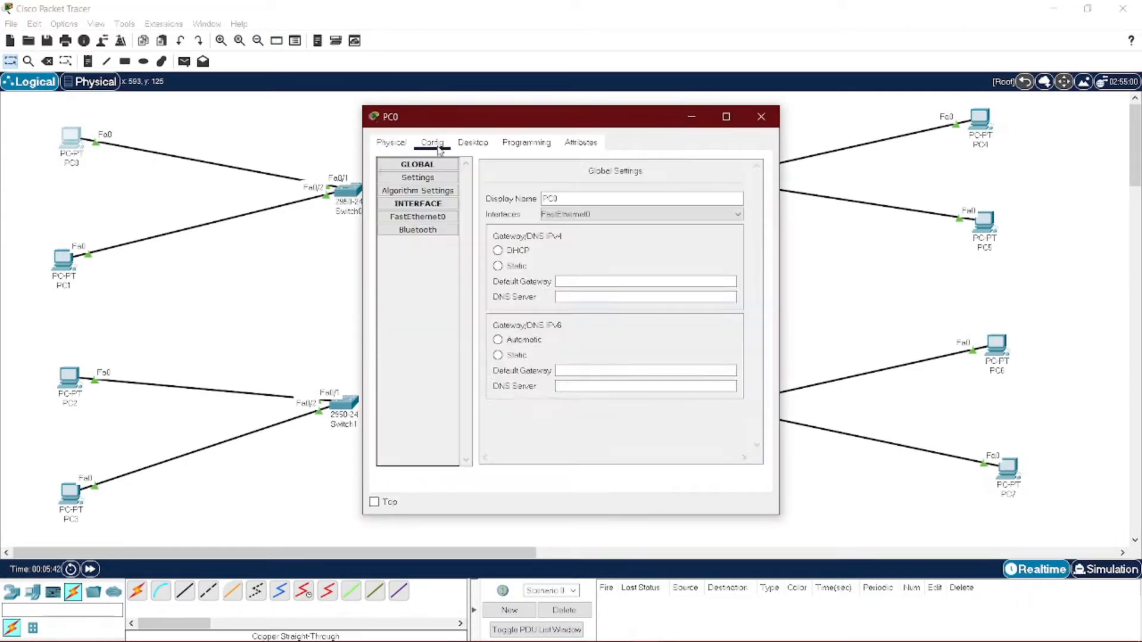
left_click(419, 218)
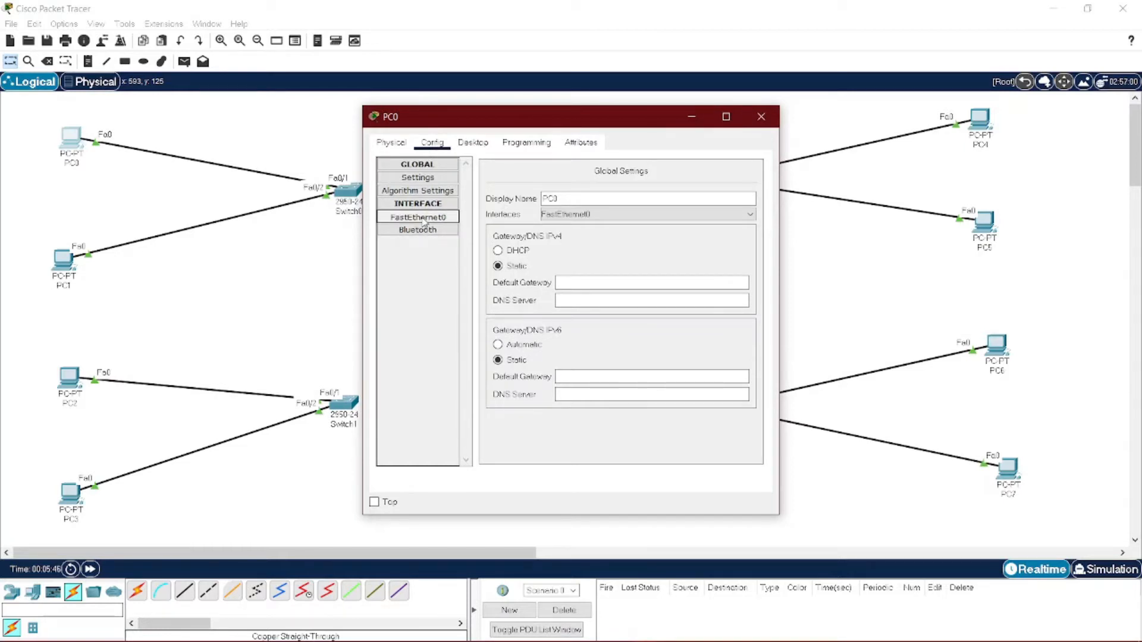
left_click(662, 275)
type("192.168")
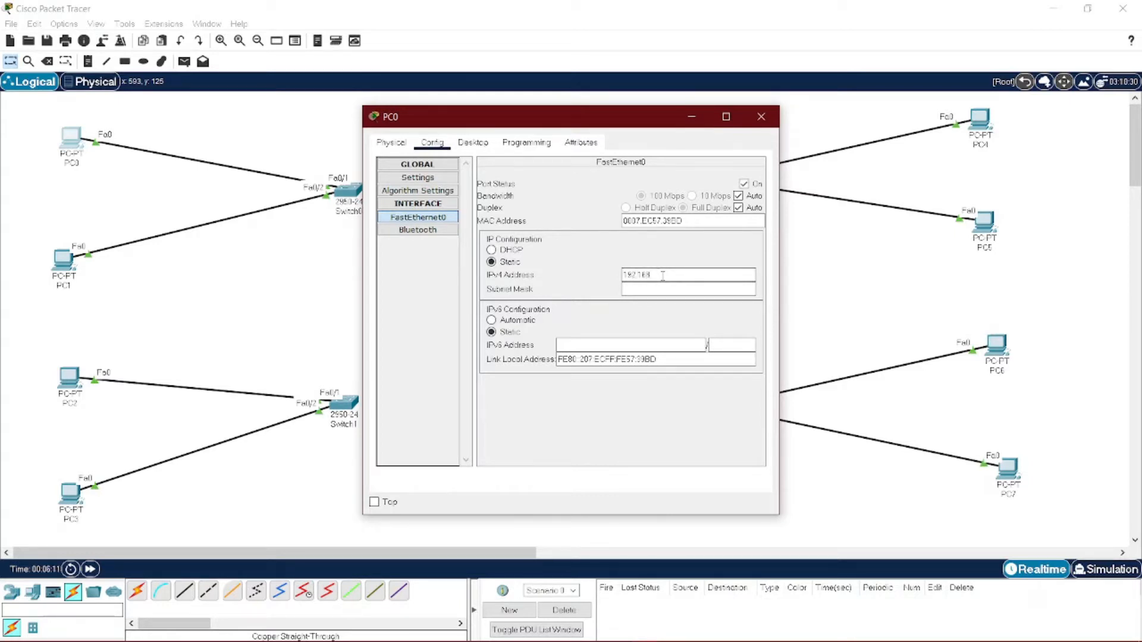
type(".10.1")
key("Tab")
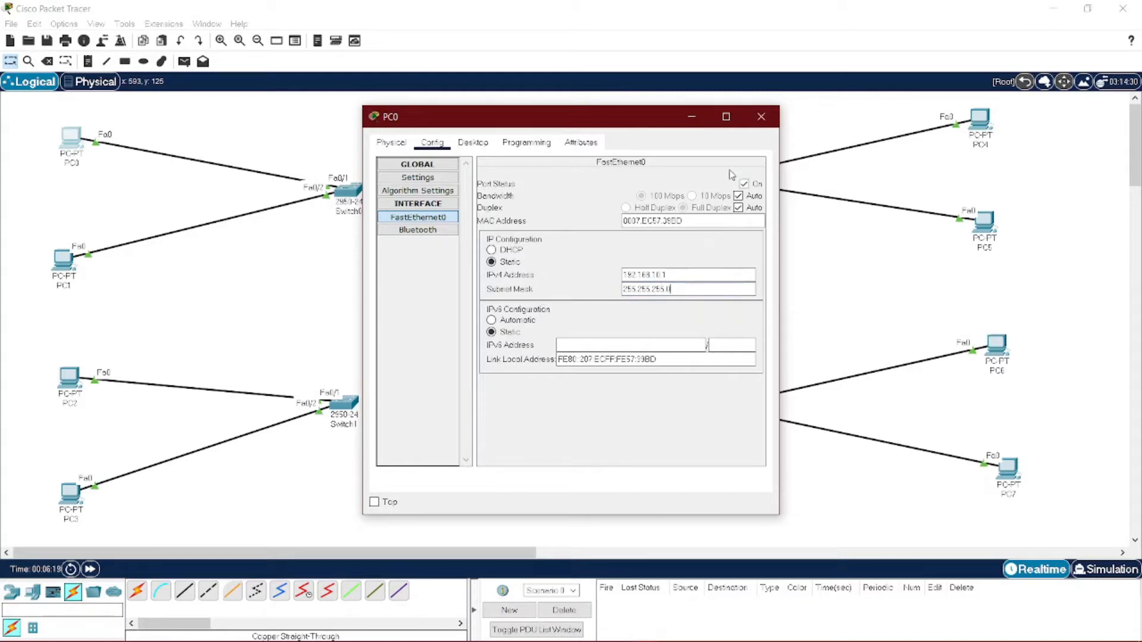
left_click(761, 116)
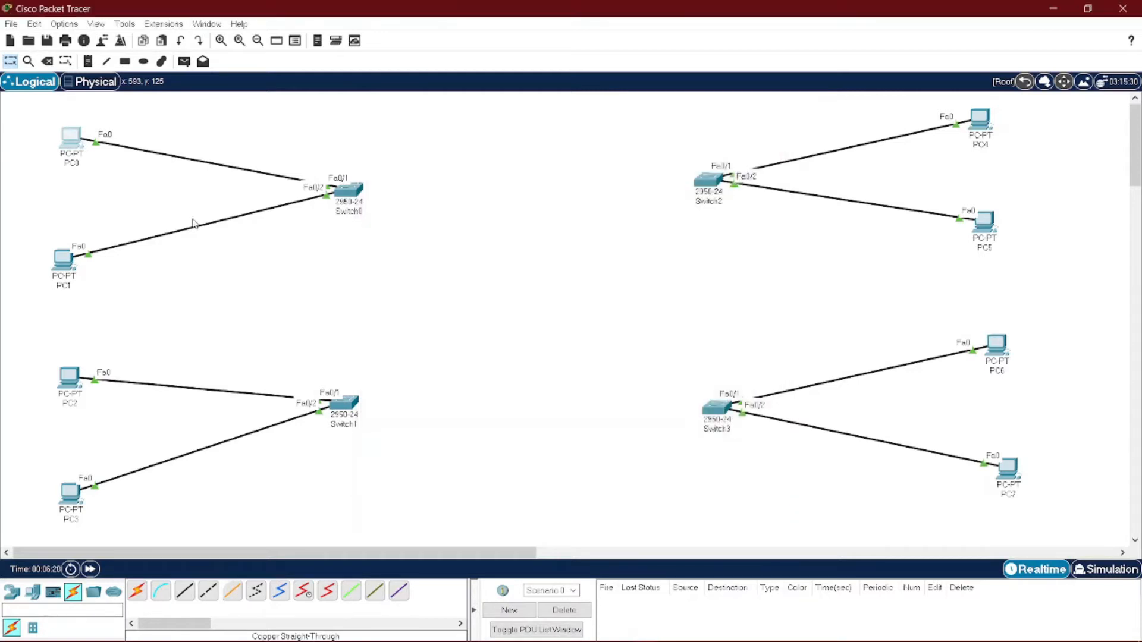
- Assign IPv4 address 192.168.10.2 with subnet mask 255.255.255.0 to PC1's FastEthernet0 interface
left_click(62, 258)
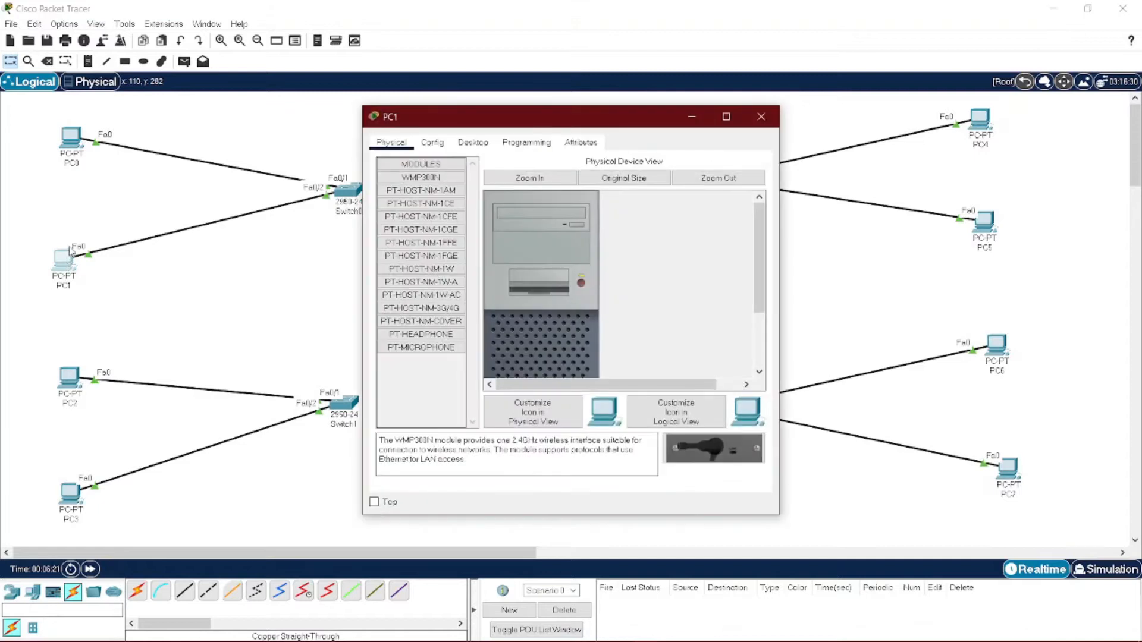
left_click(432, 143)
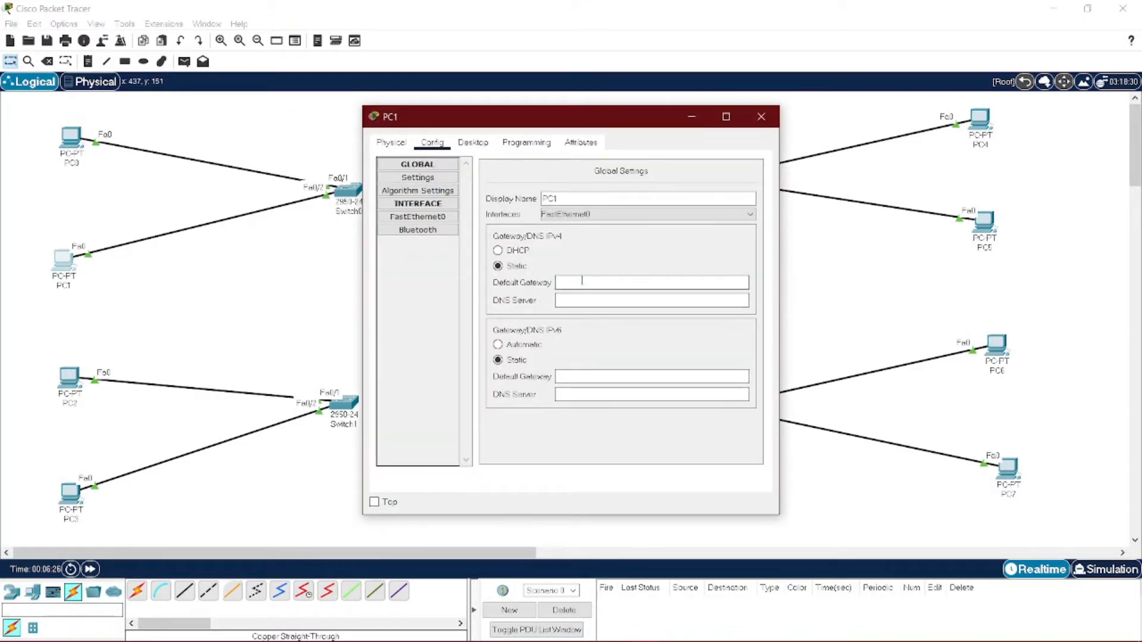
left_click(431, 219)
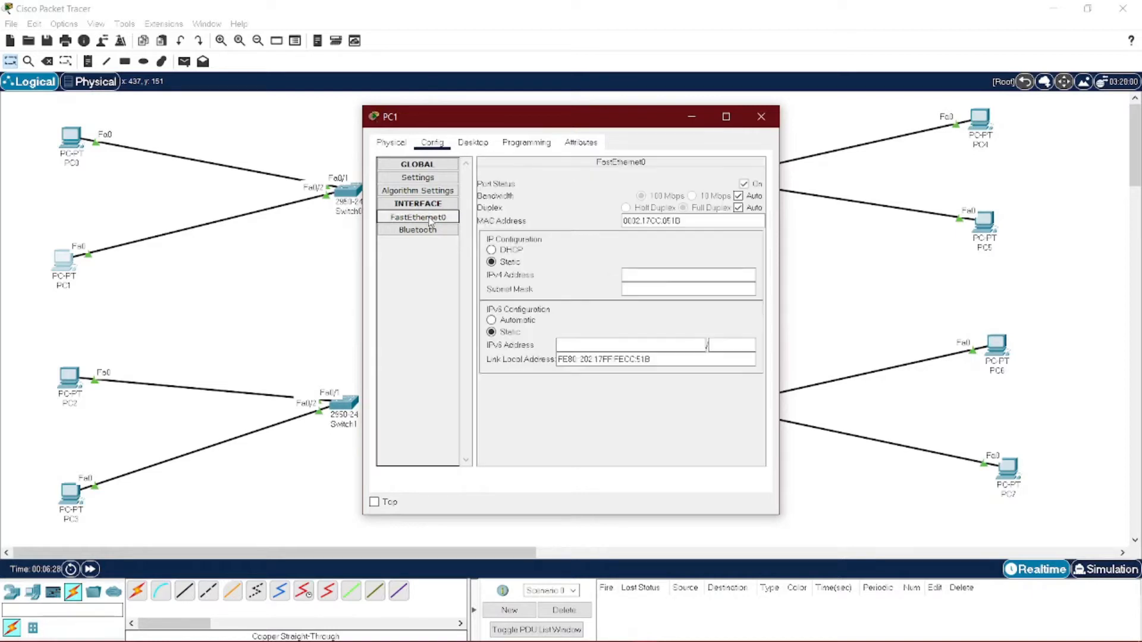
left_click(639, 273)
type("192")
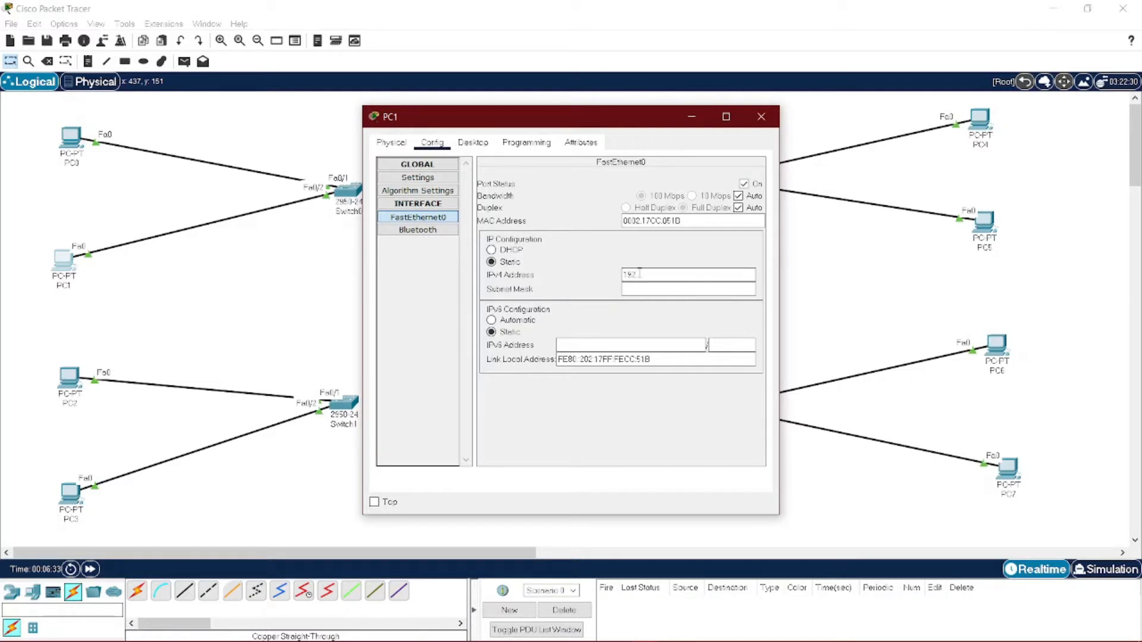
type(".168.10.2")
left_click(698, 289)
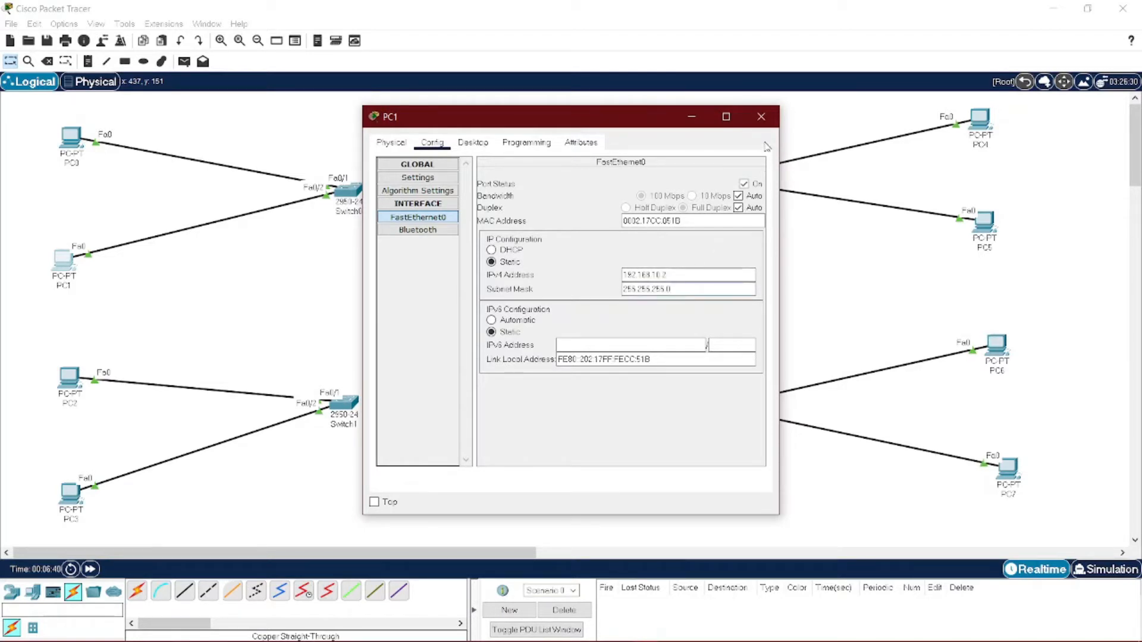
left_click(761, 116)
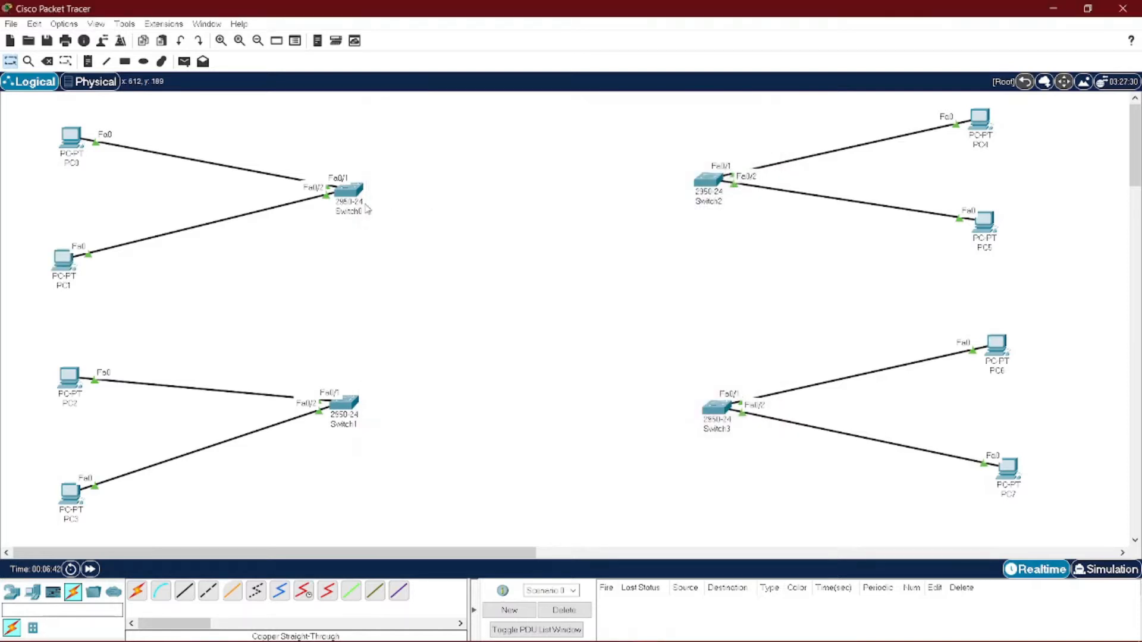
- Enter global configuration mode in Switch0's command line and set its hostname to s1
left_click(352, 191)
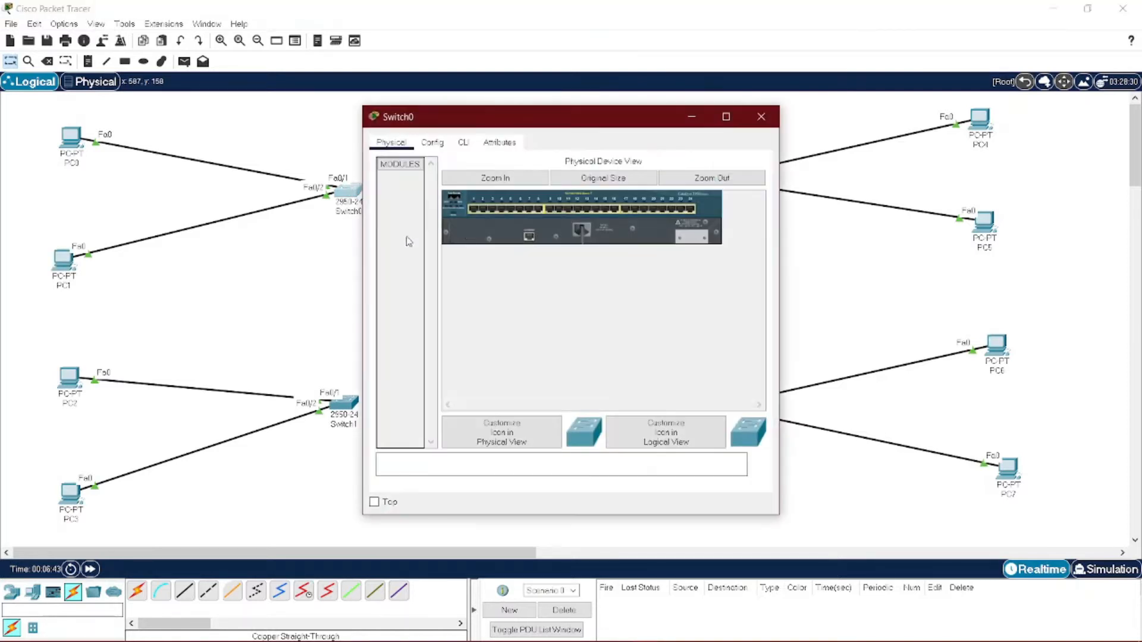
left_click(445, 147)
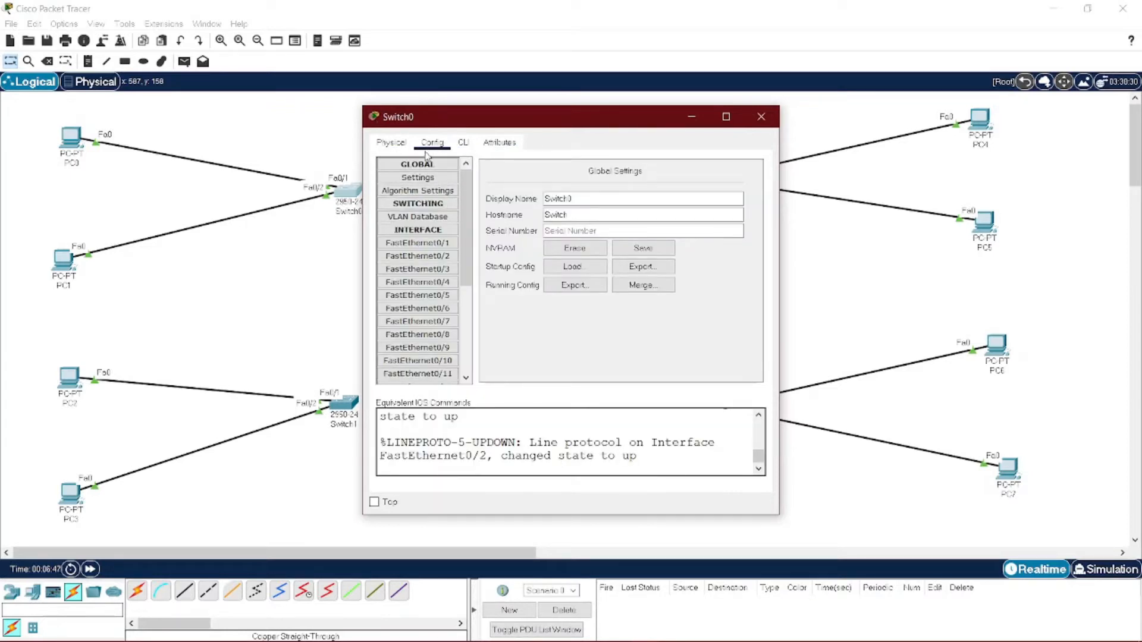
left_click(463, 142)
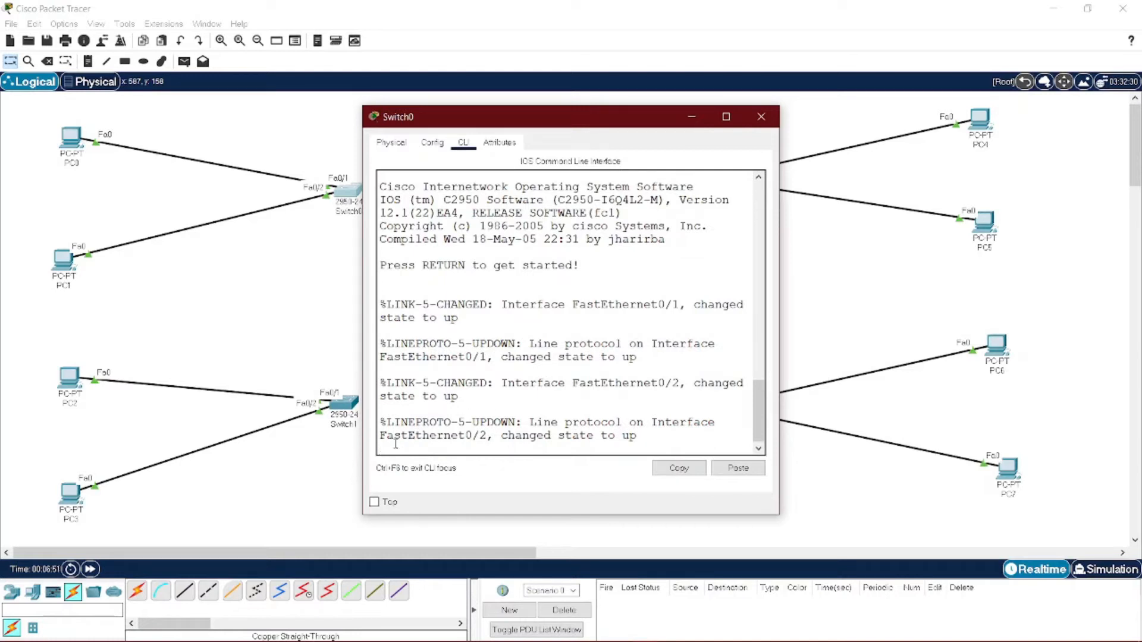
key("Return")
type("e")
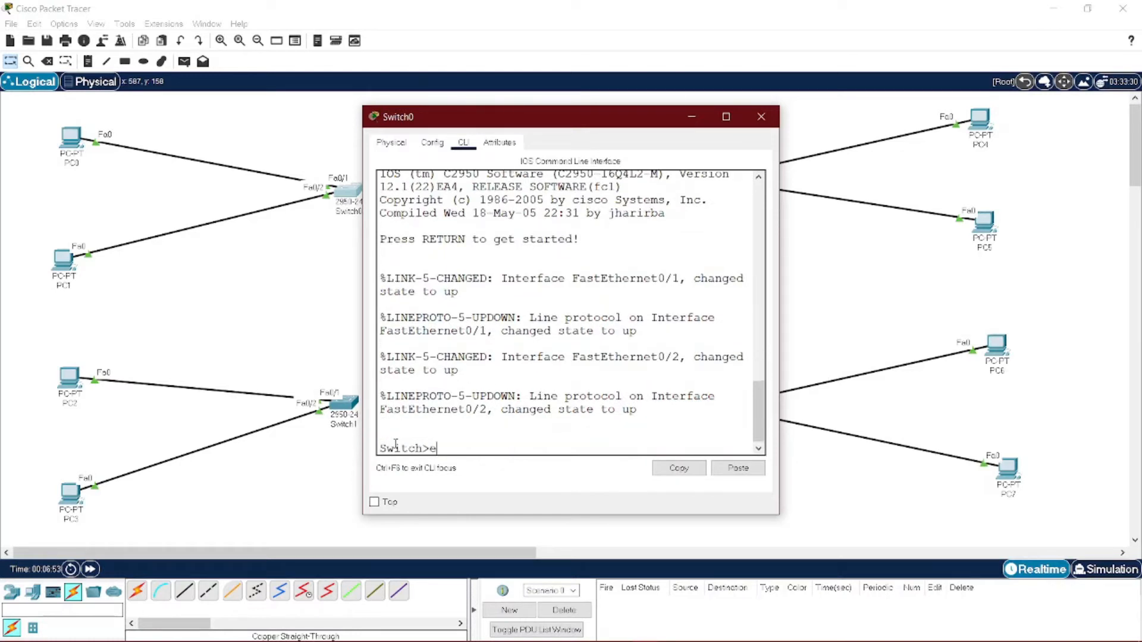
type("n")
key("Return")
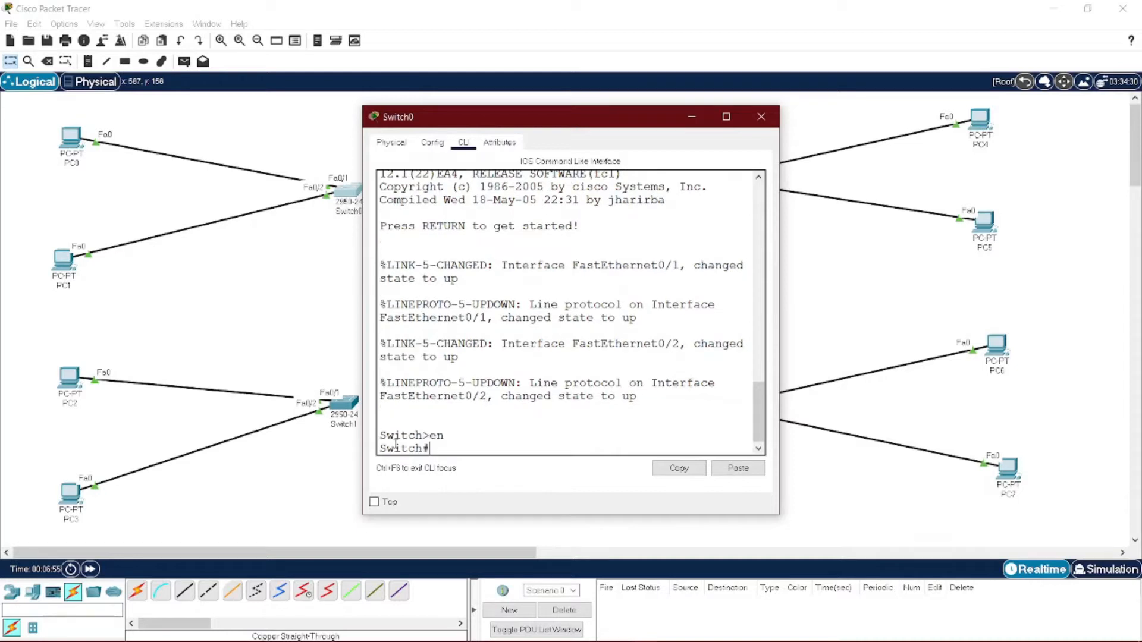
type("conf t")
key("Return")
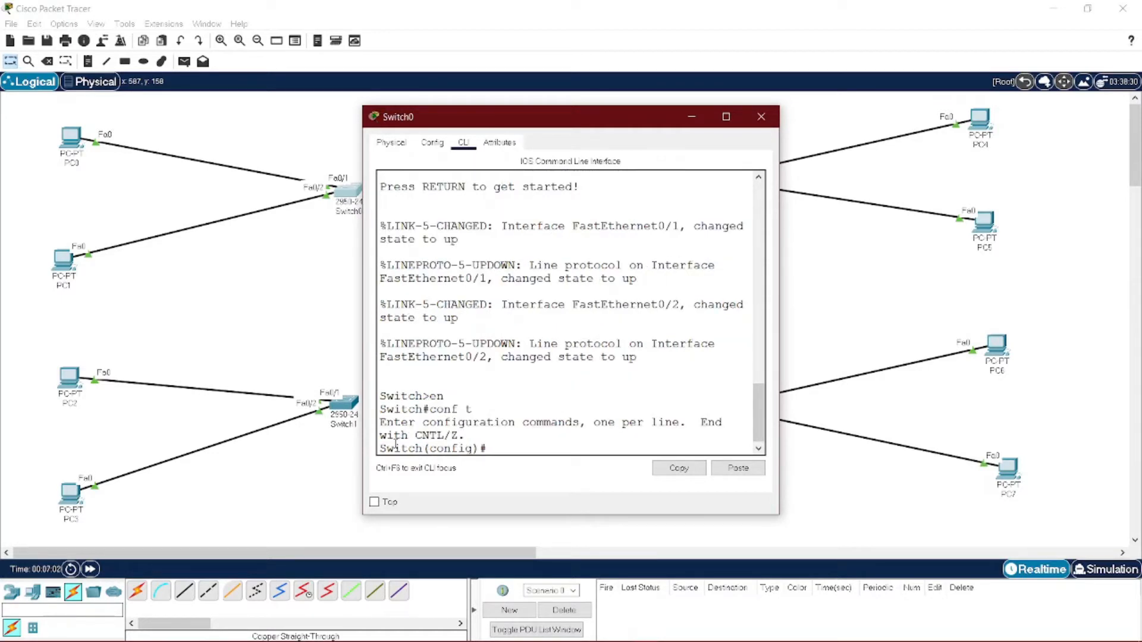
type("hostname s")
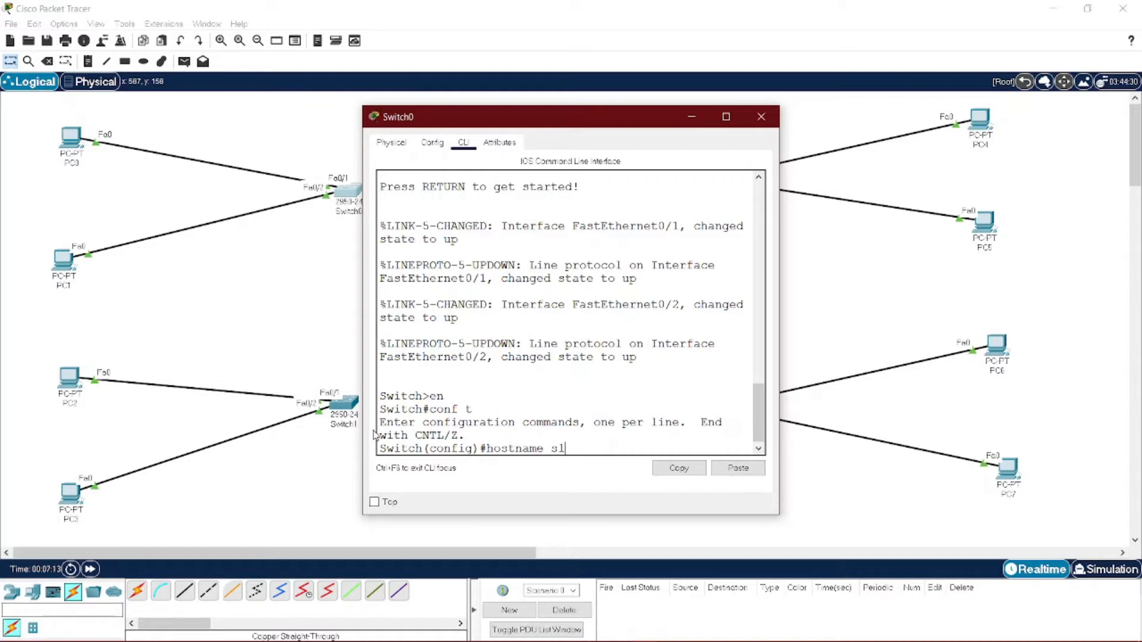
type("1")
key("Return")
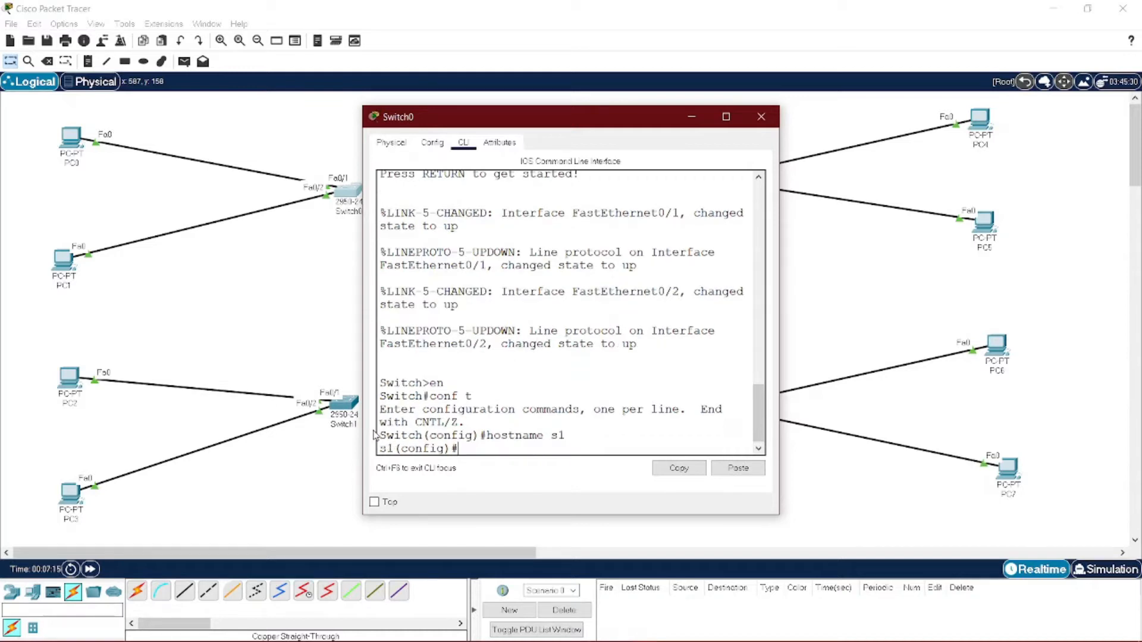
- Give Switch0's vlan1 interface the address 192.168.10.3 with mask 255.255.0.0 and enable it with no shut
type("interface vlan1")
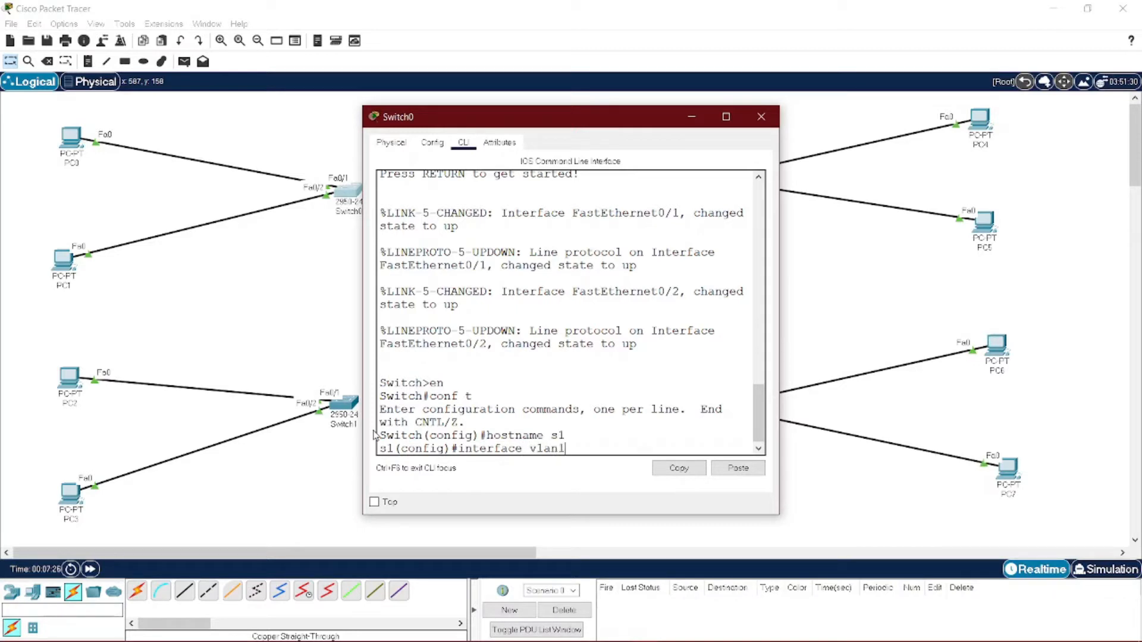
key("Return")
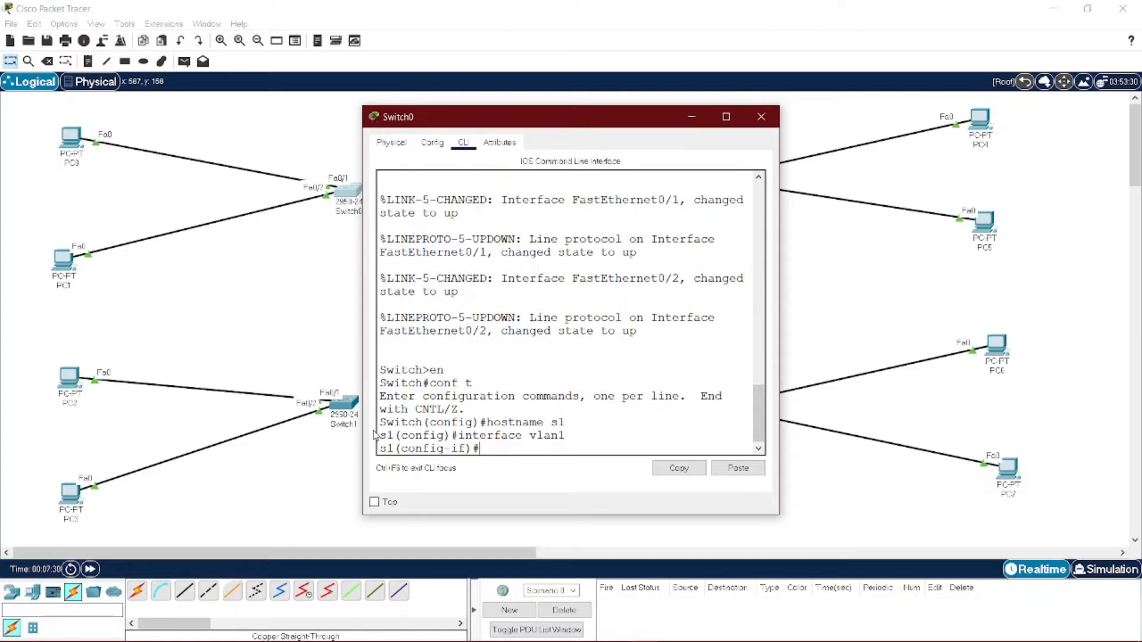
type("ip add 192.168.10.3")
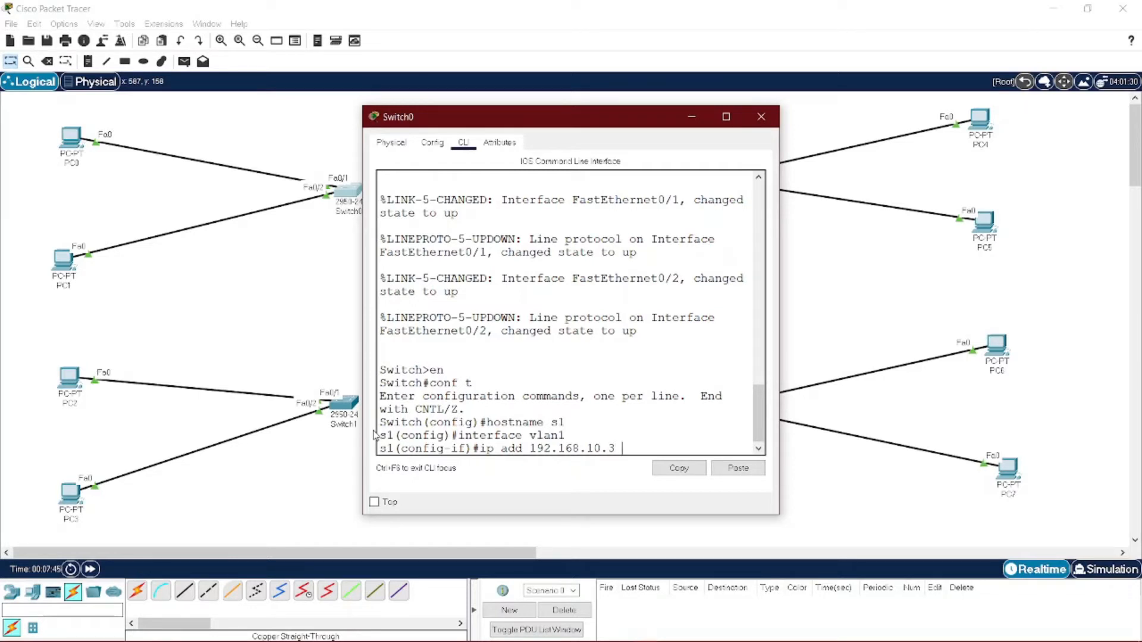
type("255.255.0.0")
key("Return")
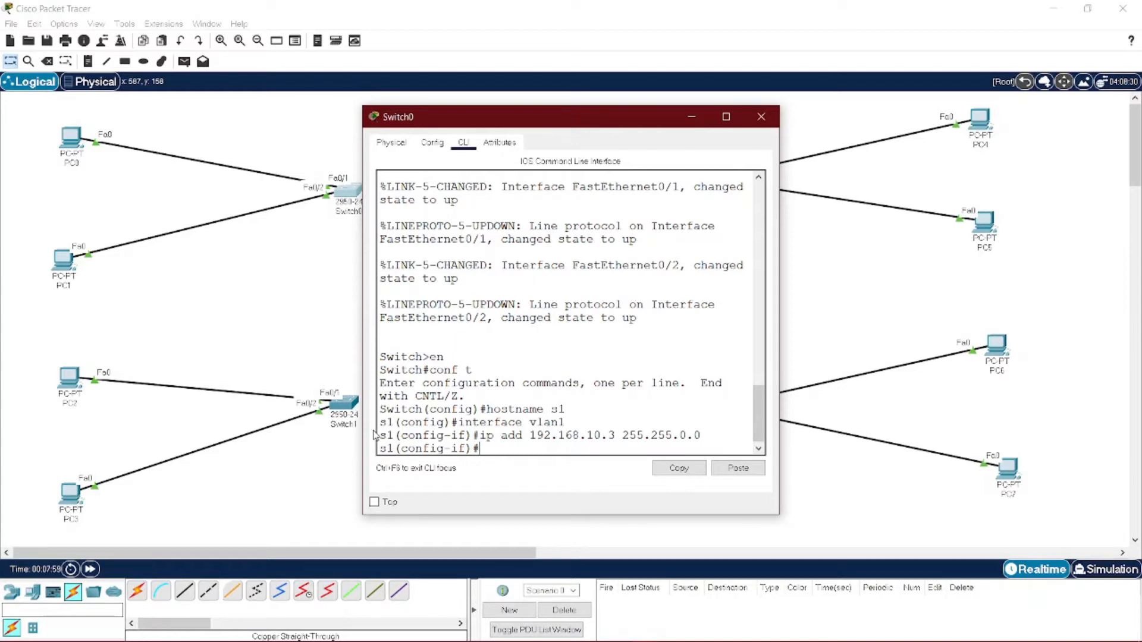
type("no shut")
key("Return")
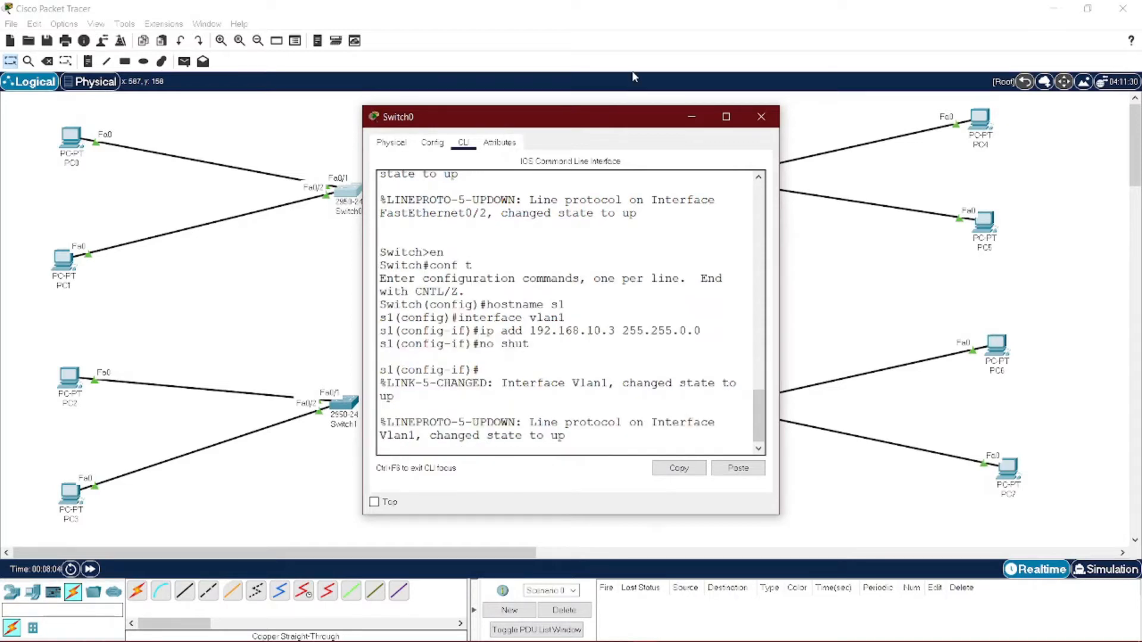
left_click(761, 116)
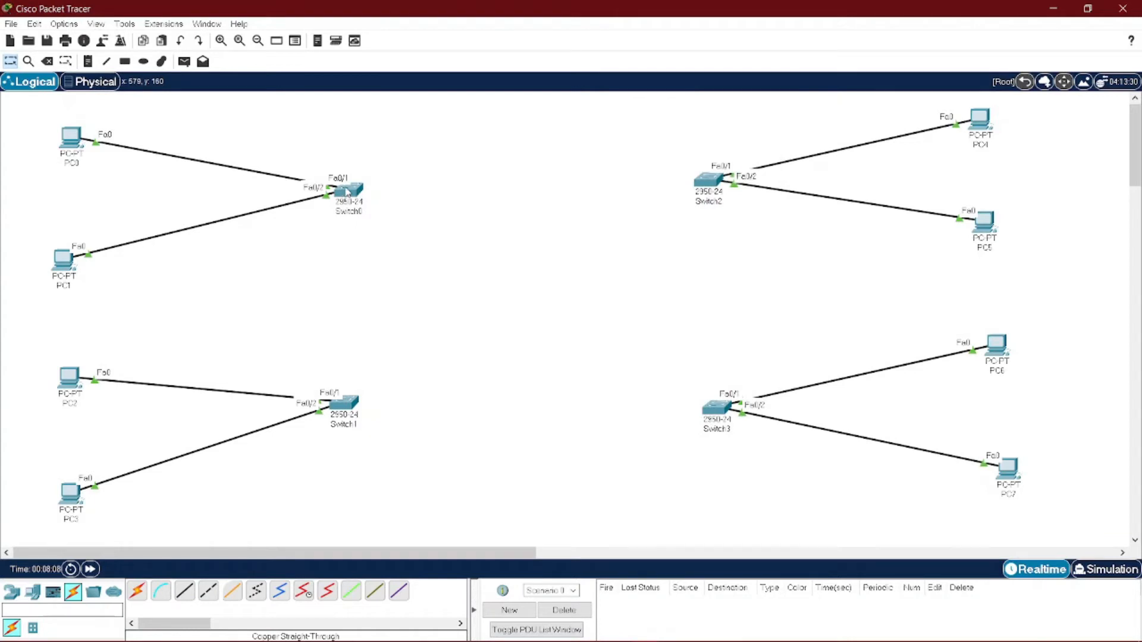
- Assign IPv4 address 192.168.10.4 with subnet mask 255.255.255.0 to PC2's FastEthernet0 interface
mouse_move(355, 192)
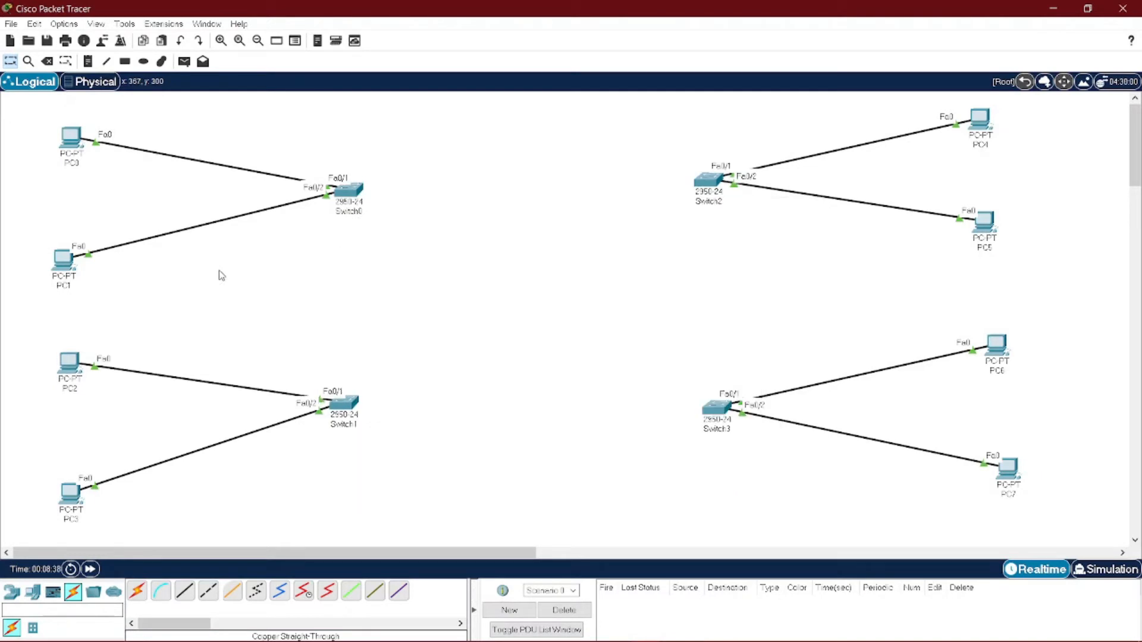
left_click(71, 361)
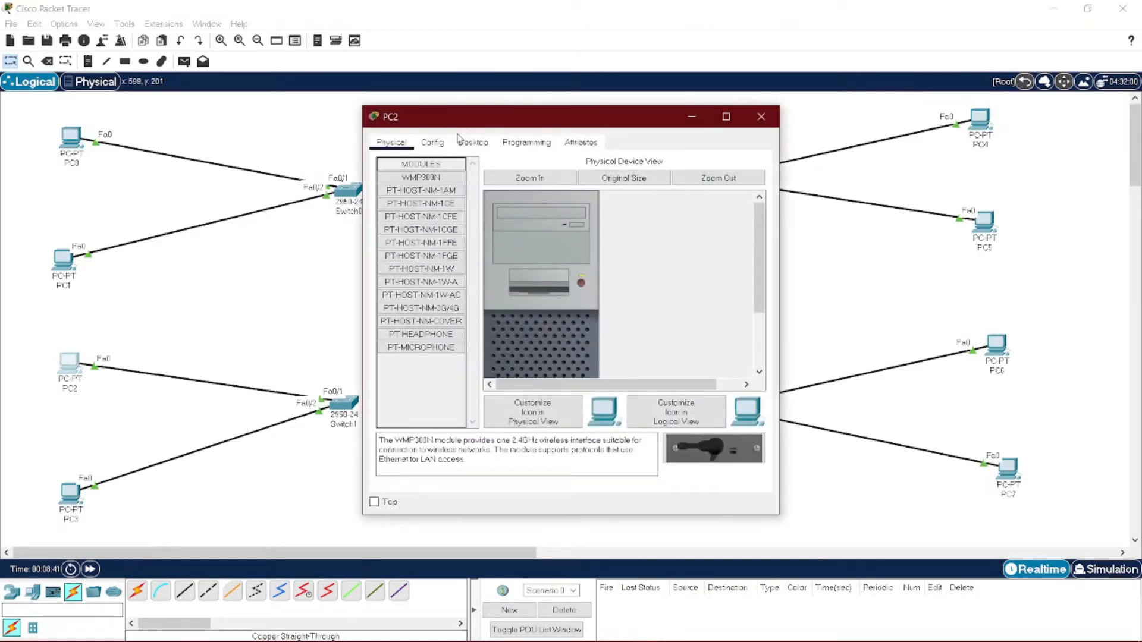
left_click(430, 144)
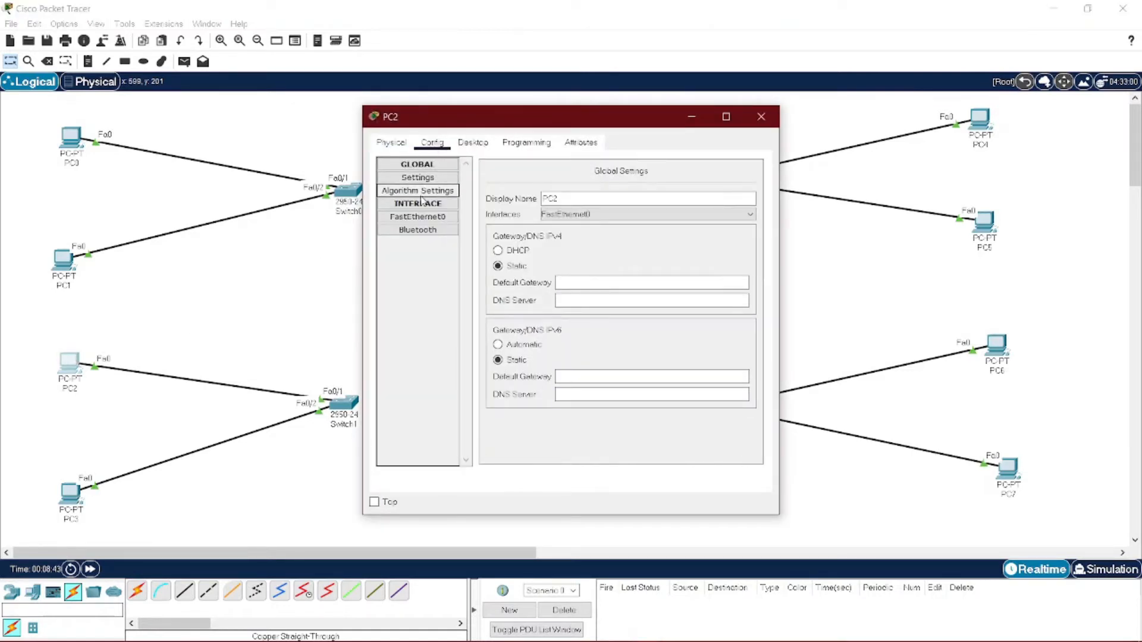
left_click(418, 217)
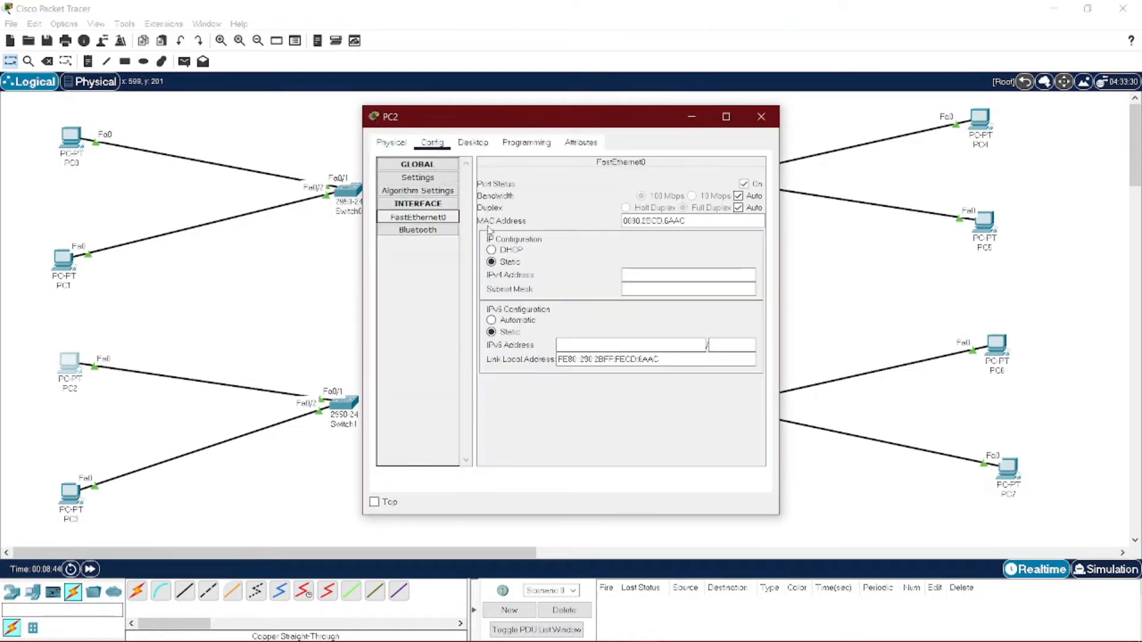
left_click(646, 279)
type("192")
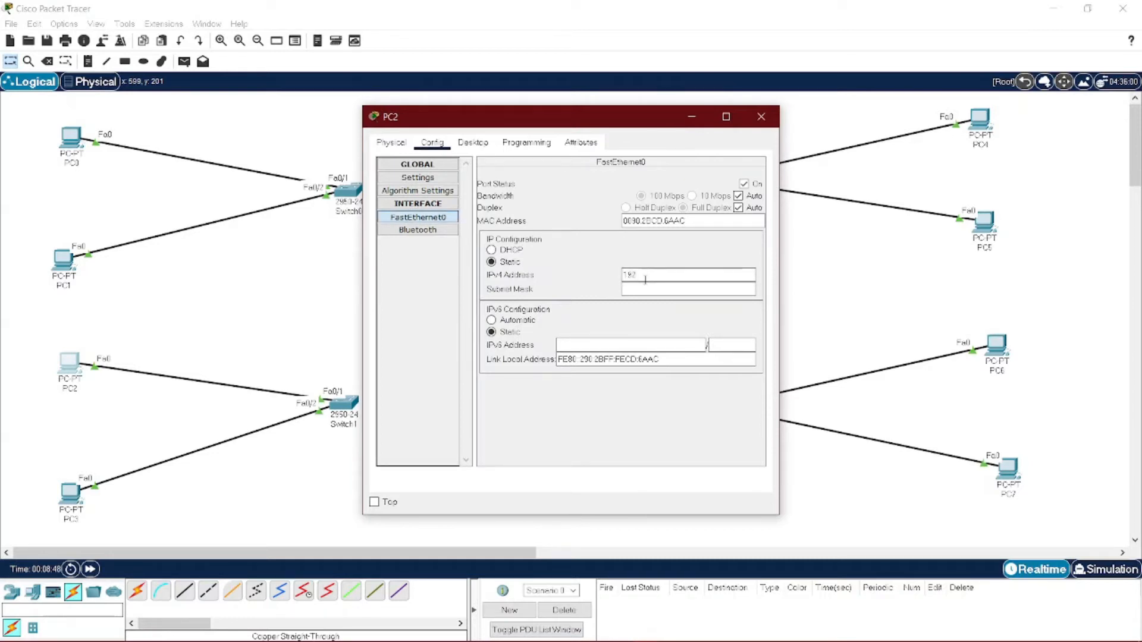
type(".168.10")
type(".4")
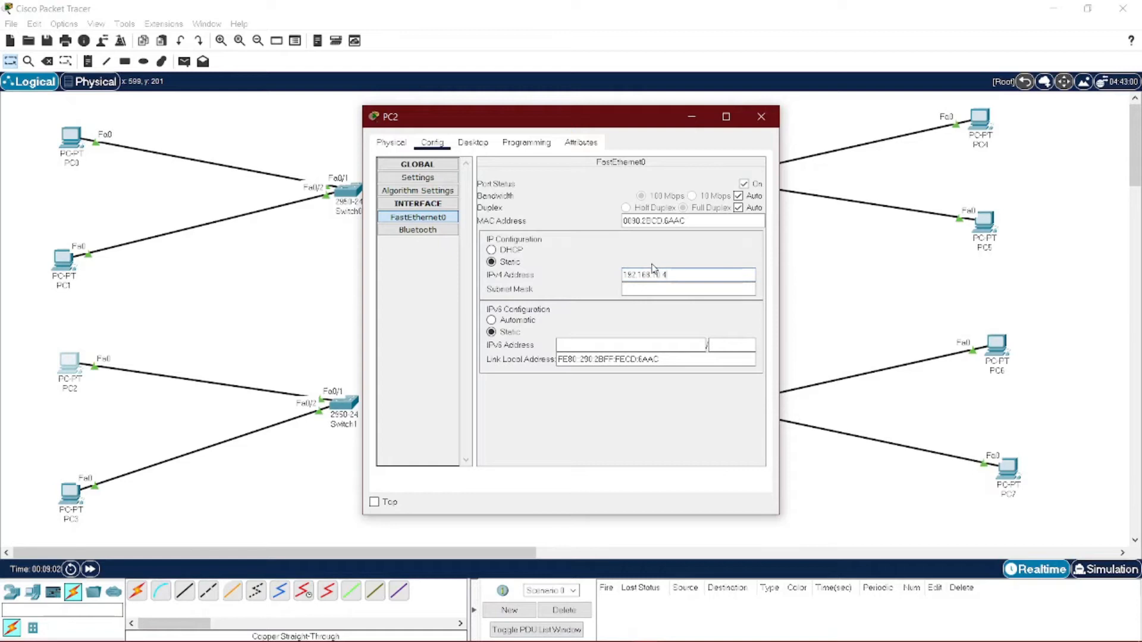
left_click(654, 289)
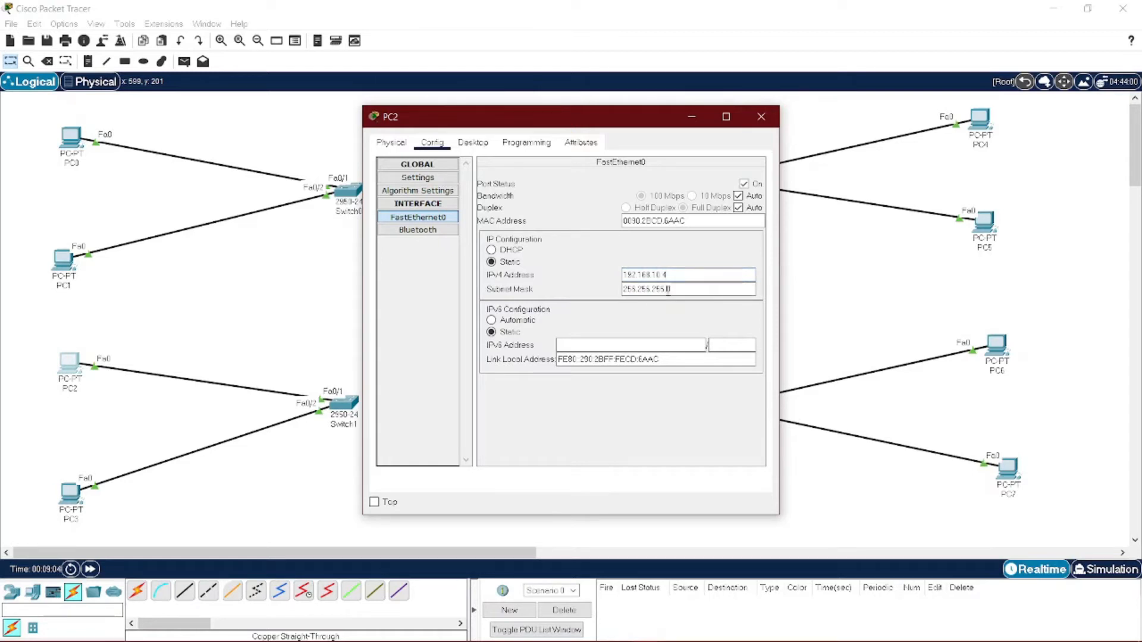
left_click(762, 117)
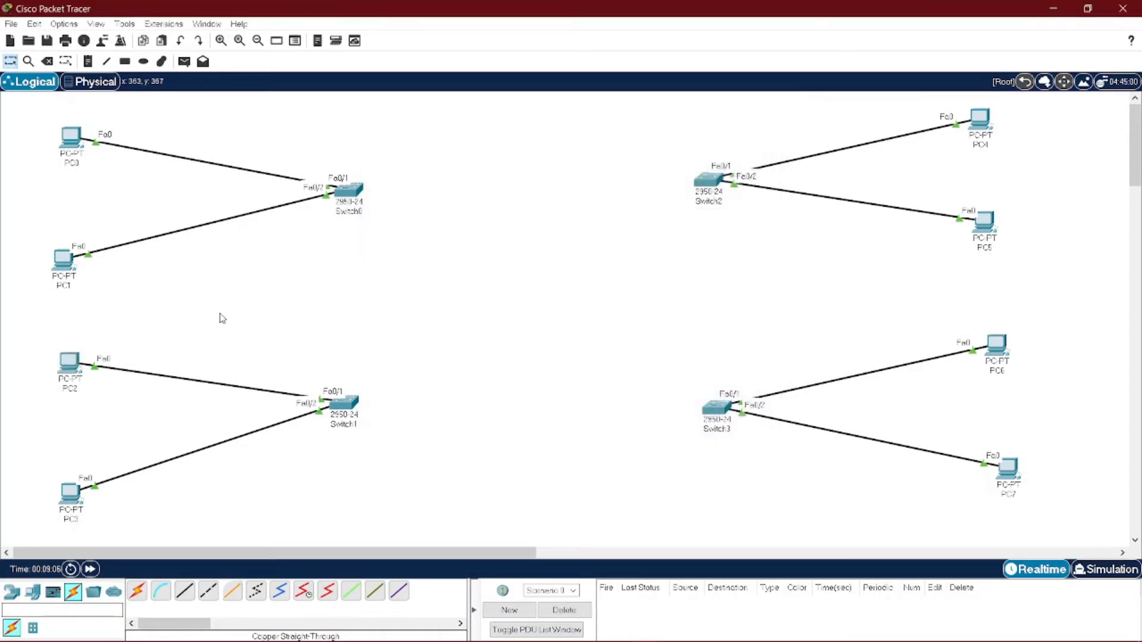
- Assign IPv4 address 192.168.10.5 with subnet mask 255.255.255.0 to PC3's FastEthernet0 interface beside Switch1
left_click(65, 492)
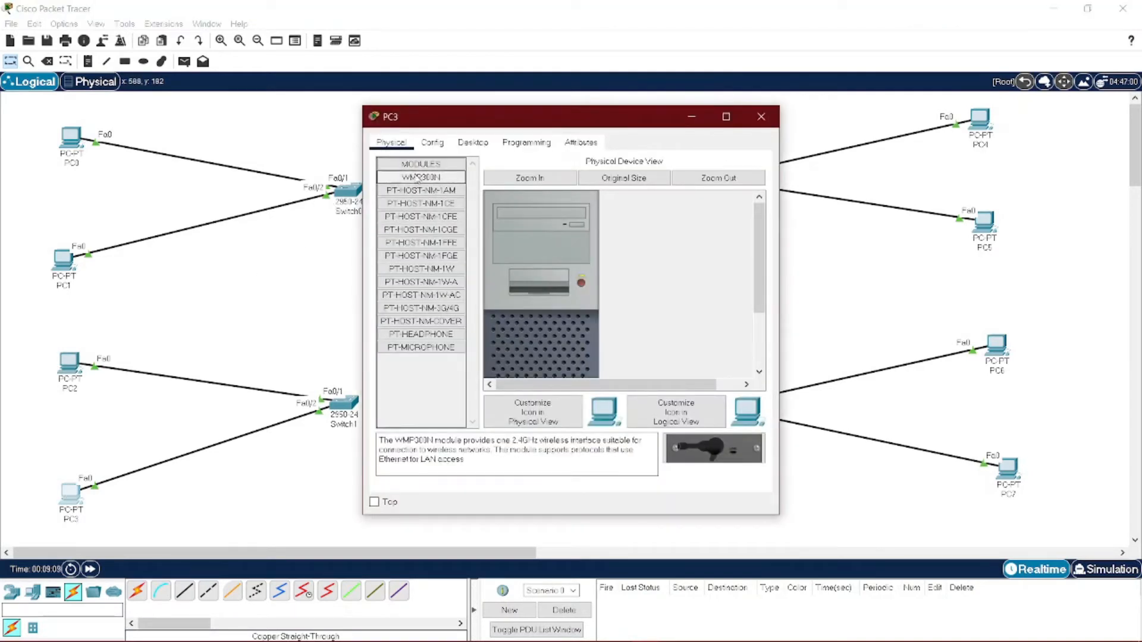
left_click(432, 143)
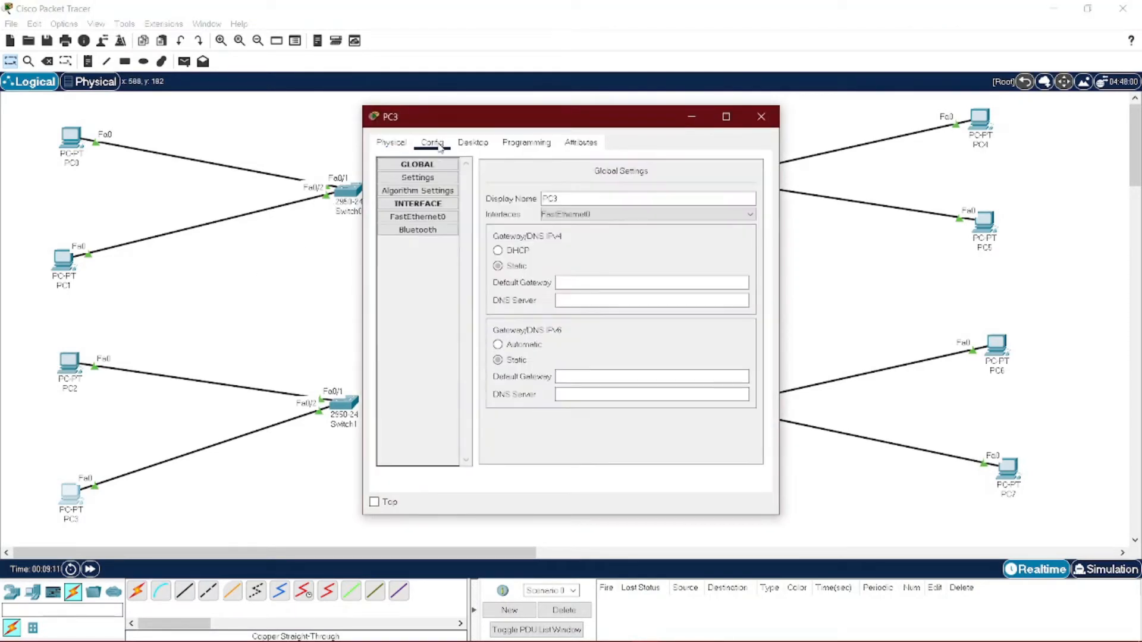
left_click(435, 217)
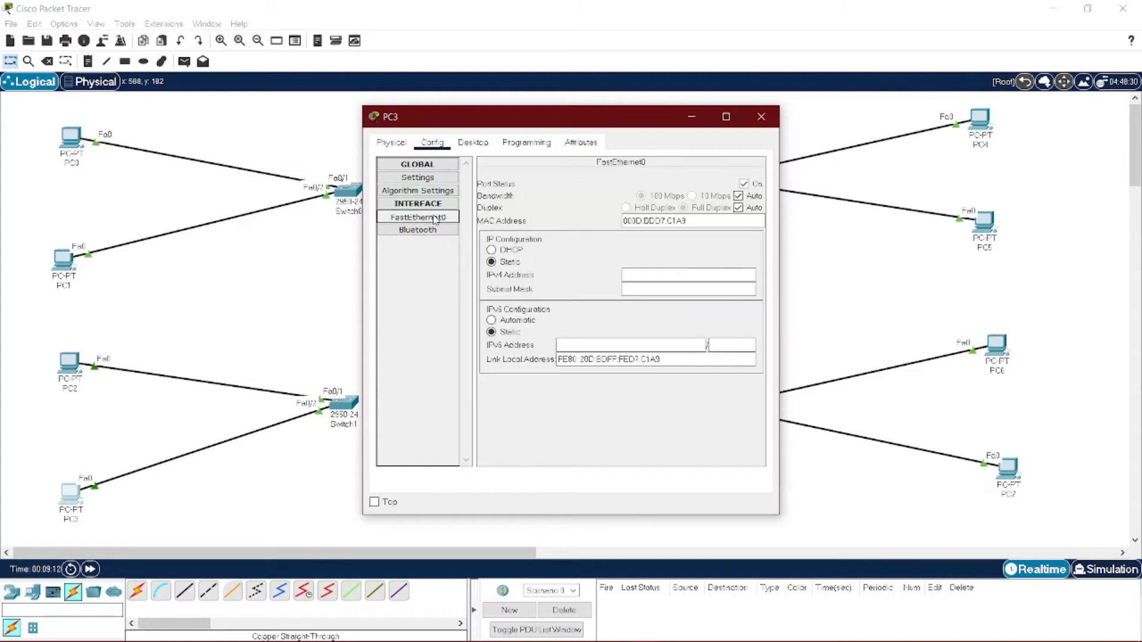
left_click(671, 277)
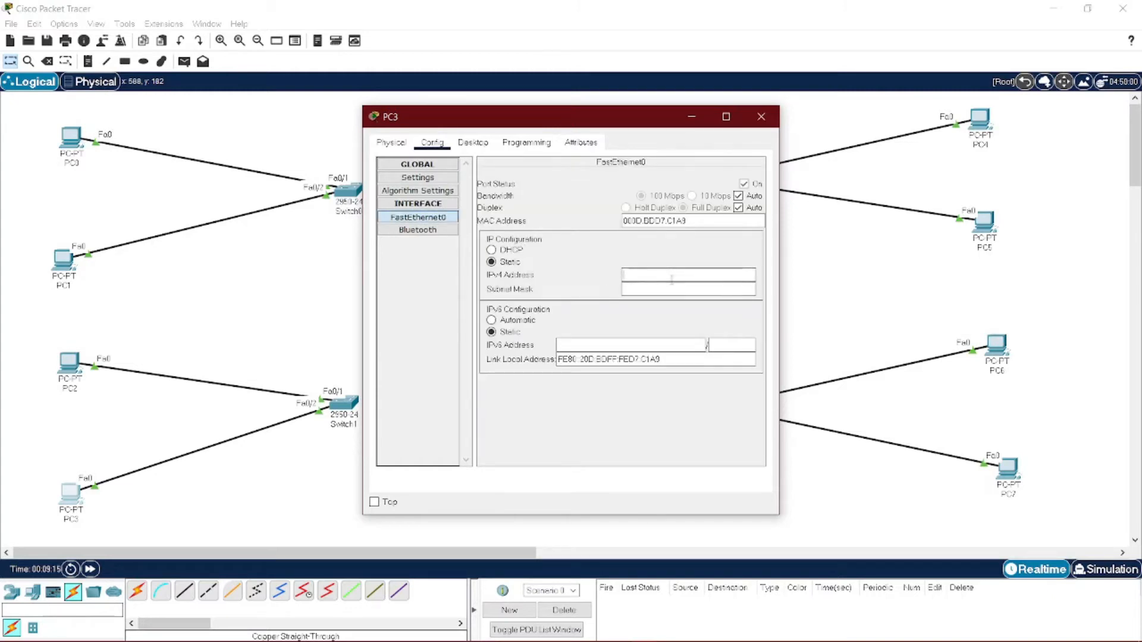
type("192")
type(".168.10.5")
left_click(672, 289)
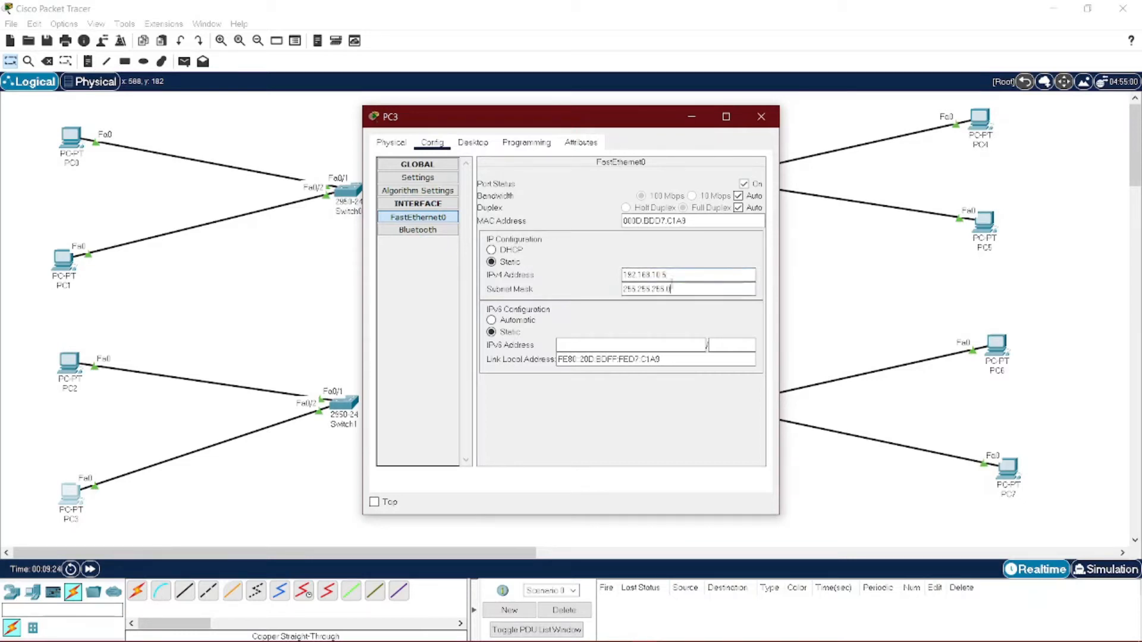
left_click(761, 116)
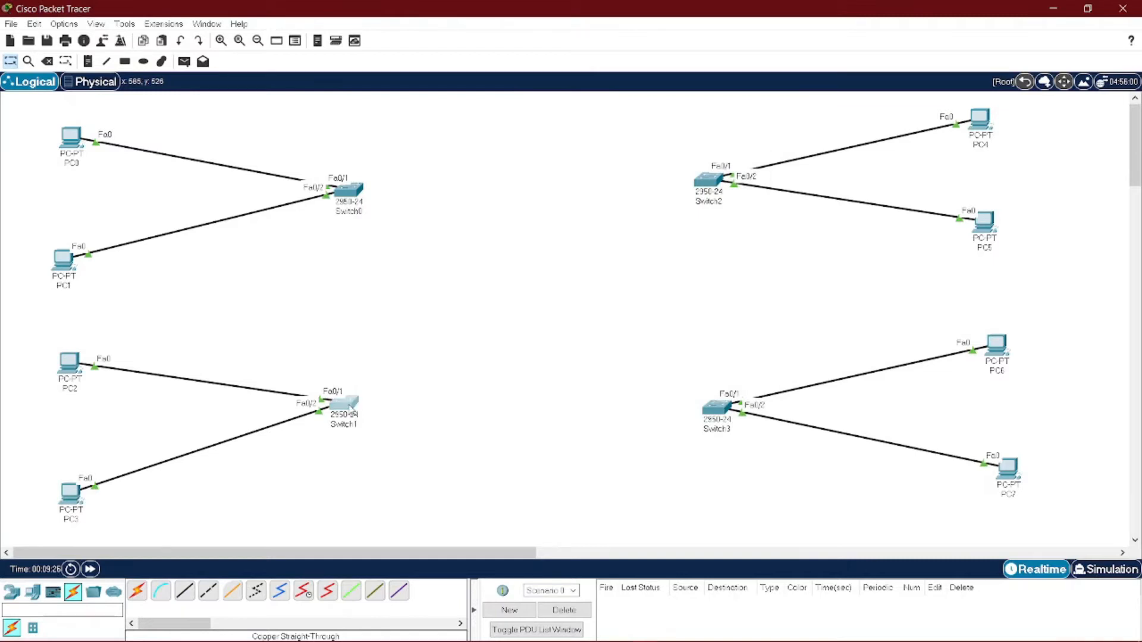
- Enter global configuration mode in Switch1's command line and set its hostname to s2
left_click(343, 406)
left_click(463, 143)
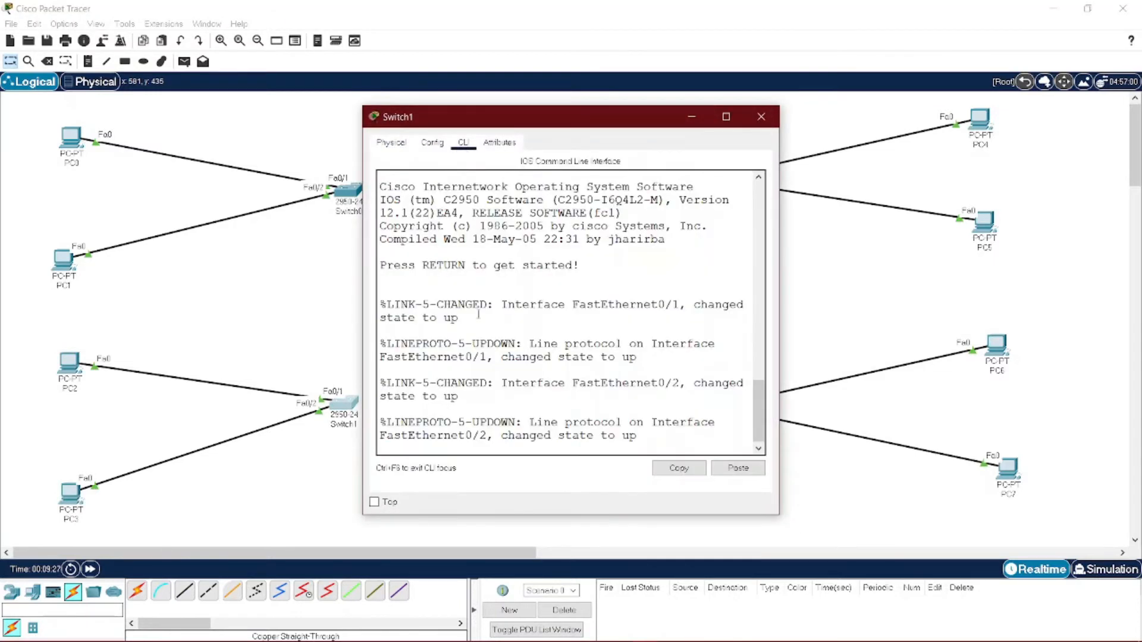
key("Return")
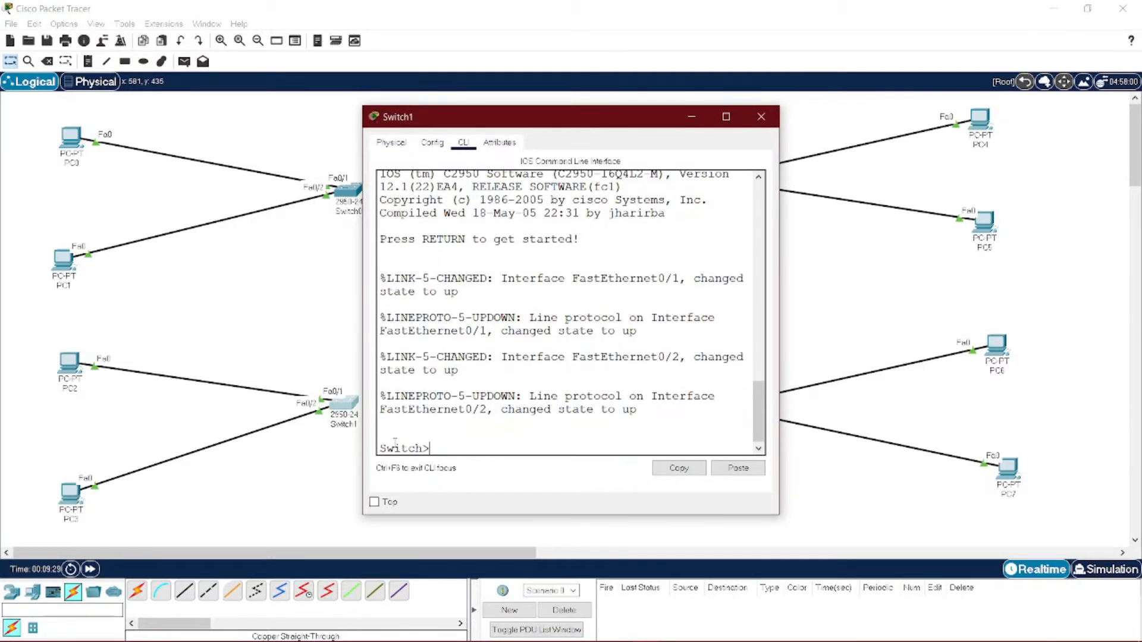
type("en")
key("Return")
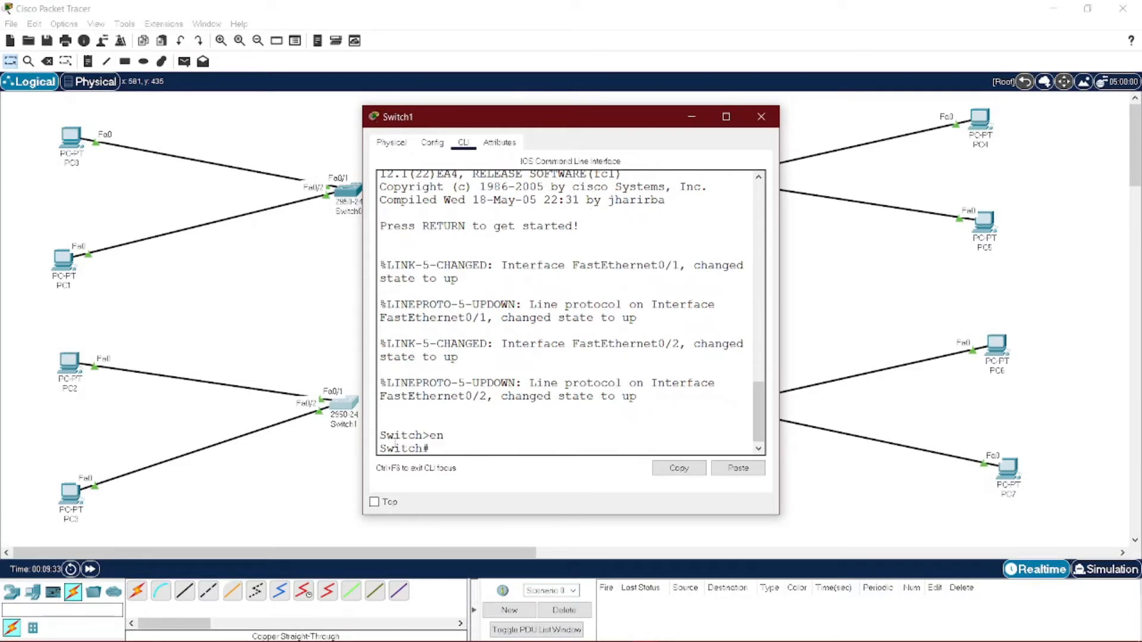
type("conf t")
key("Return")
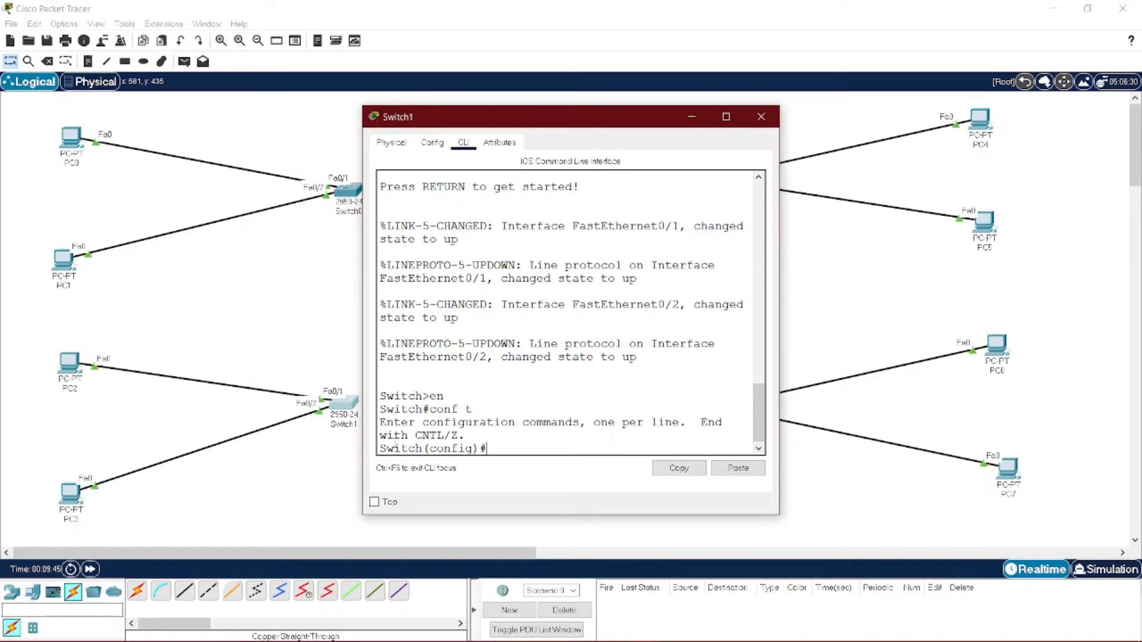
type("hostname s2")
key("Return")
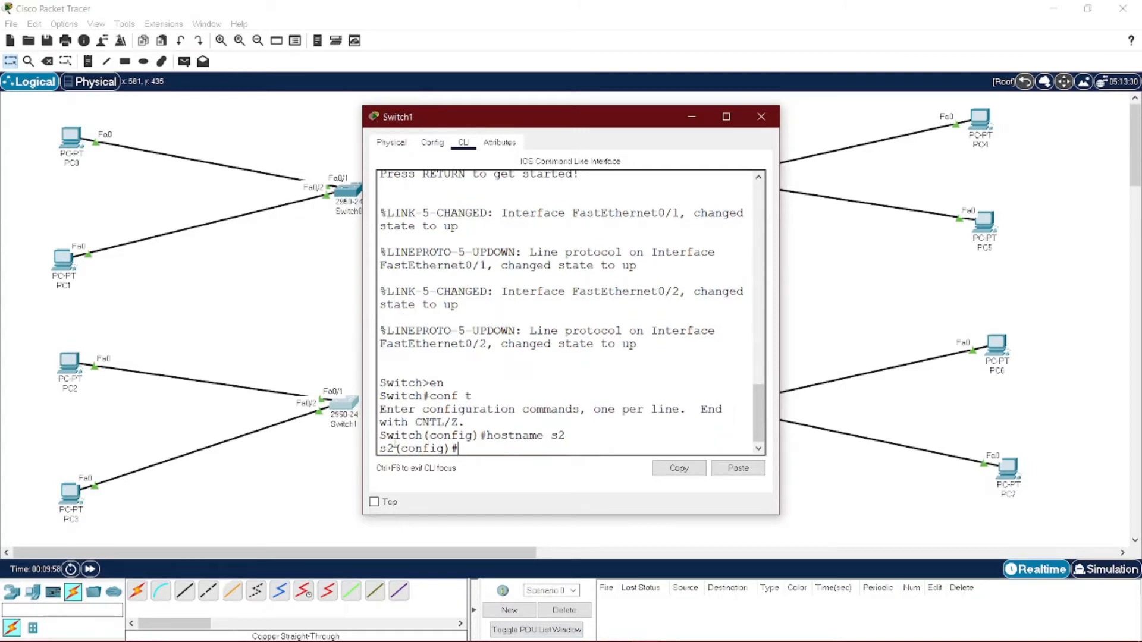
- Give Switch1's vlan2 interface the address 192.168.10.6 with mask 255.255.0.0 and enable it with no shut
type("interface vlan2")
key("Return")
type("a")
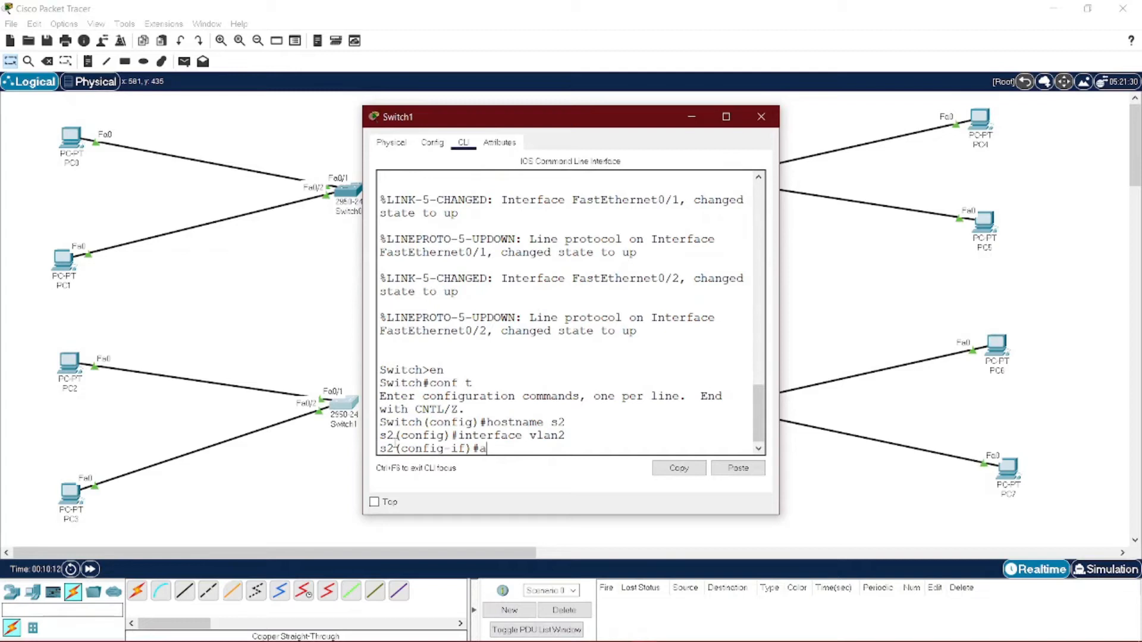
key("BackSpace")
type("ip add 192.168.10.6 ")
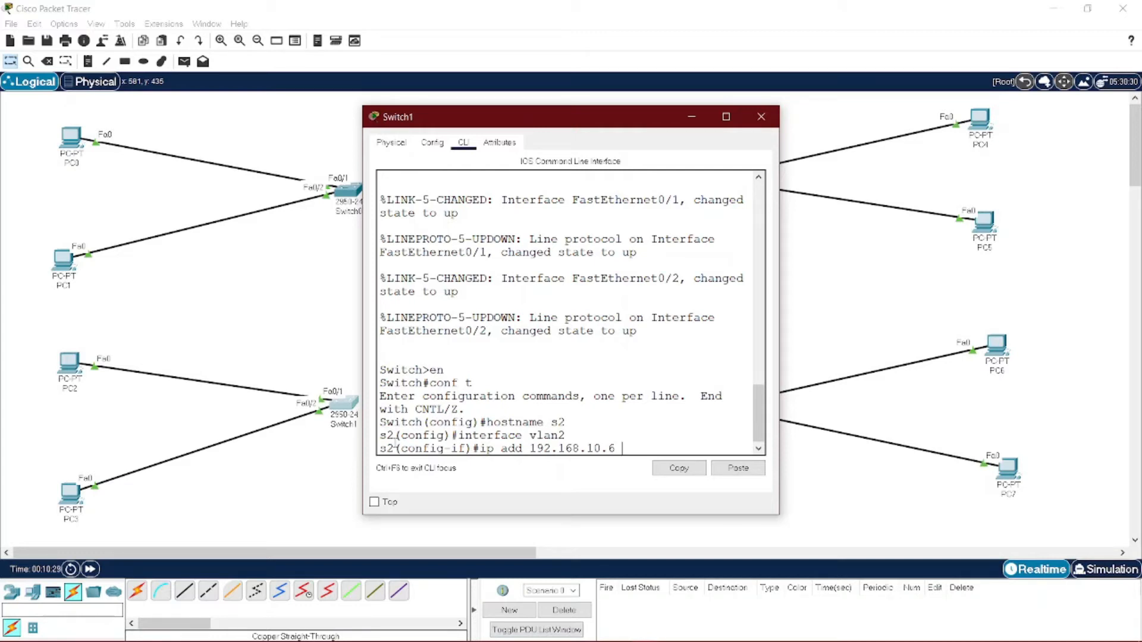
type("255.255.0.0")
key("Return")
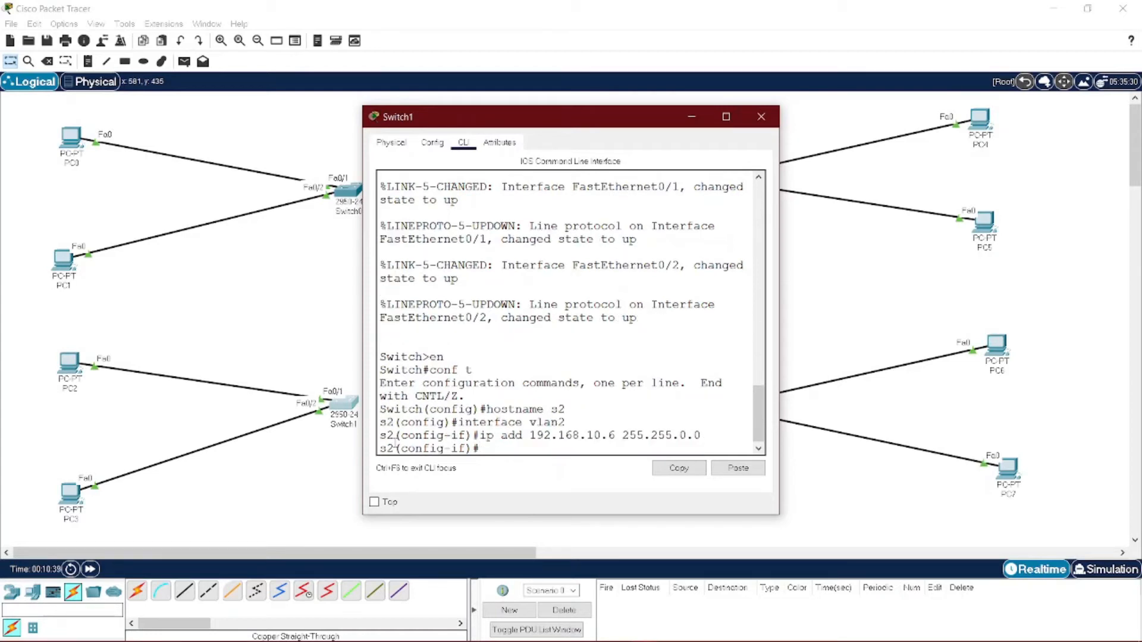
type("no shut")
key("Return")
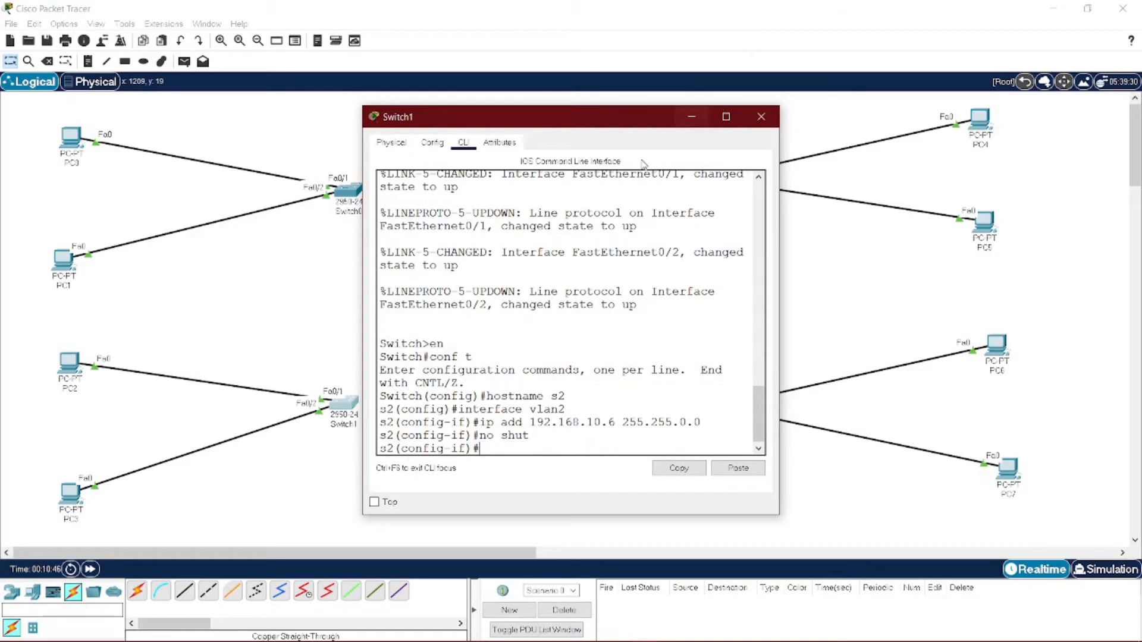
left_click(761, 117)
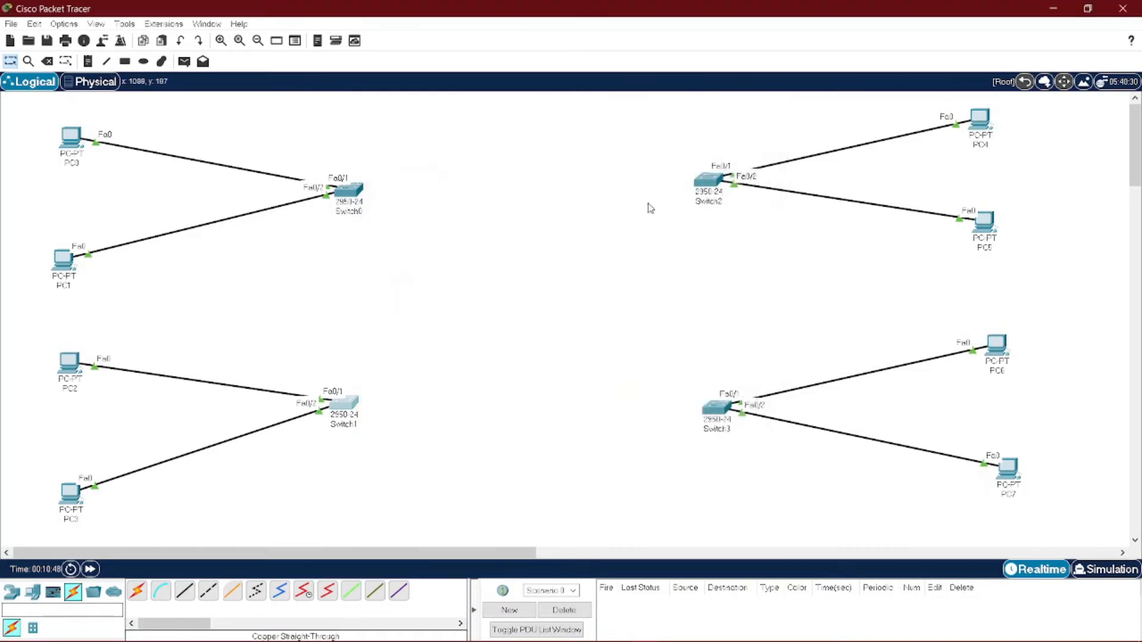
- Enter a static IPv4 address beginning with 192.168.10 for PC4's FastEthernet0 interface
left_click(987, 125)
left_click(472, 143)
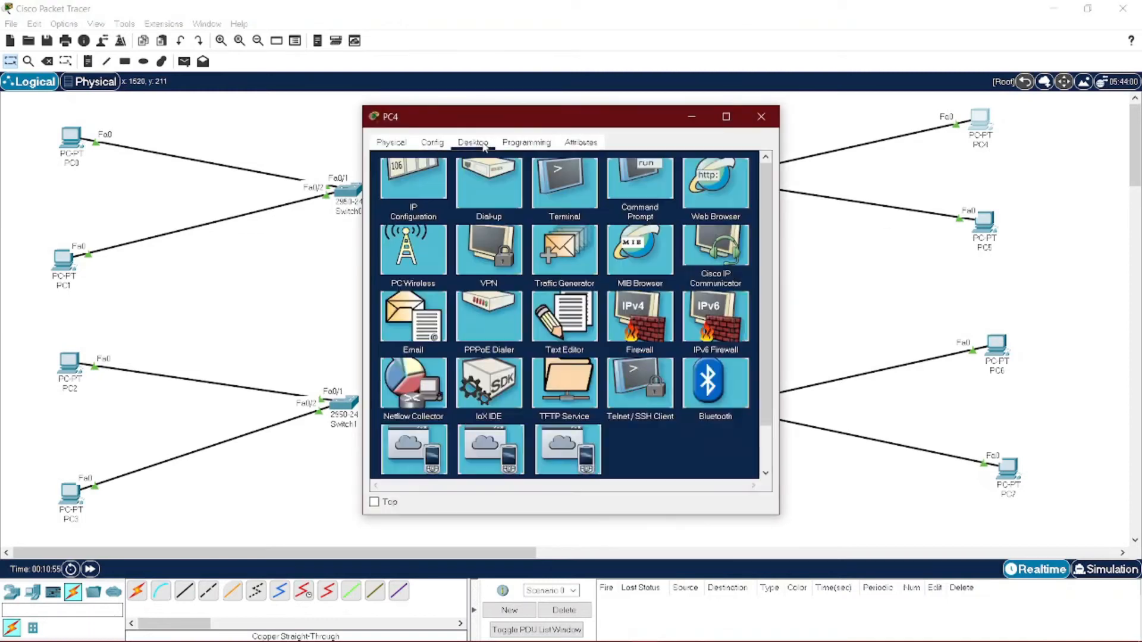
left_click(433, 143)
left_click(417, 217)
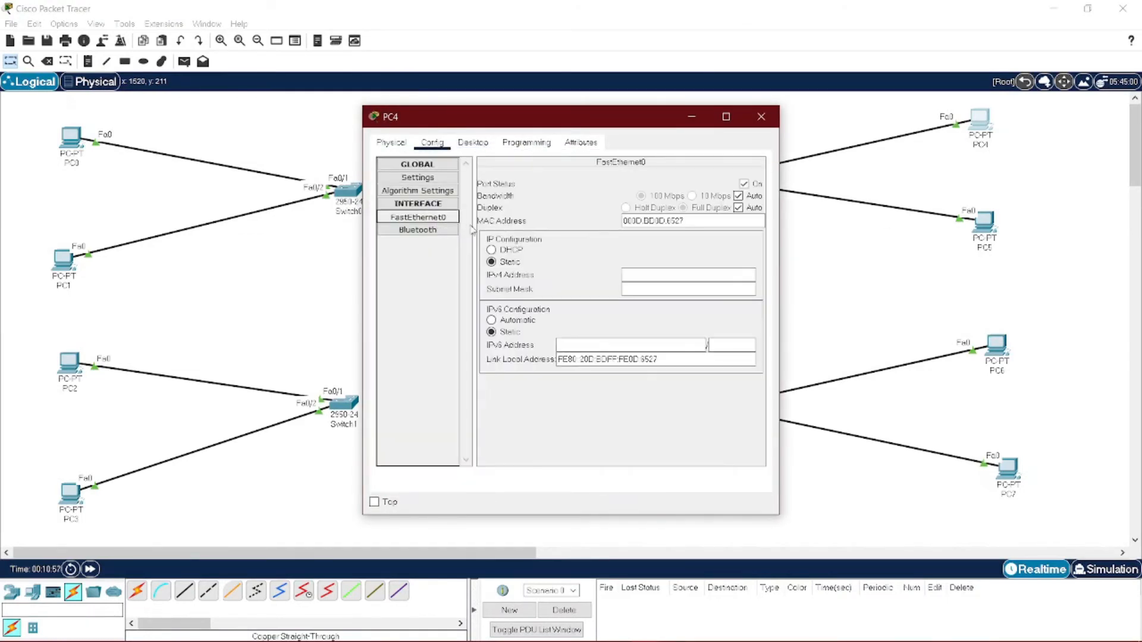
left_click(647, 274)
type("192.1")
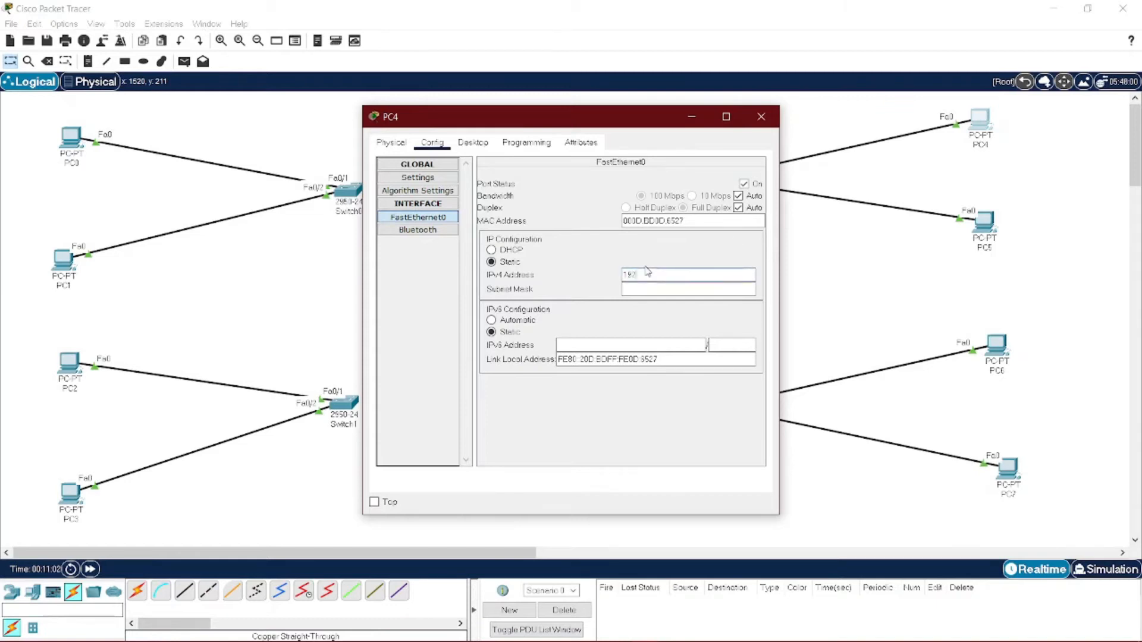
type("68.10")
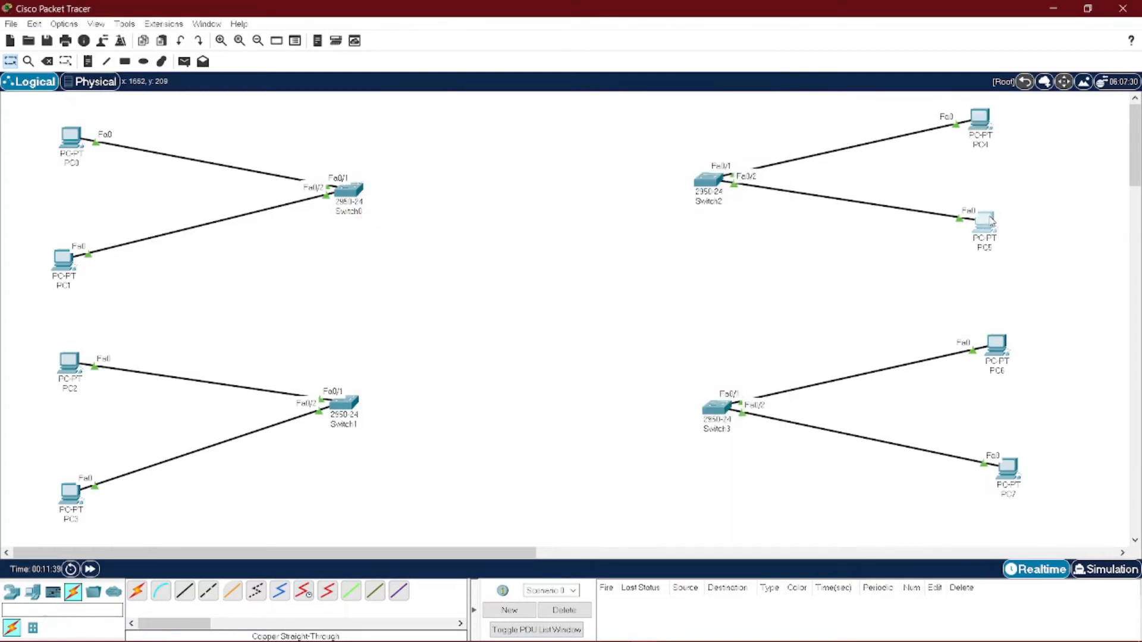
- Assign IPv4 address 192.168.10.8 with subnet mask 255.255.255.0 to PC5's FastEthernet0 interface
left_click(984, 222)
left_click(432, 143)
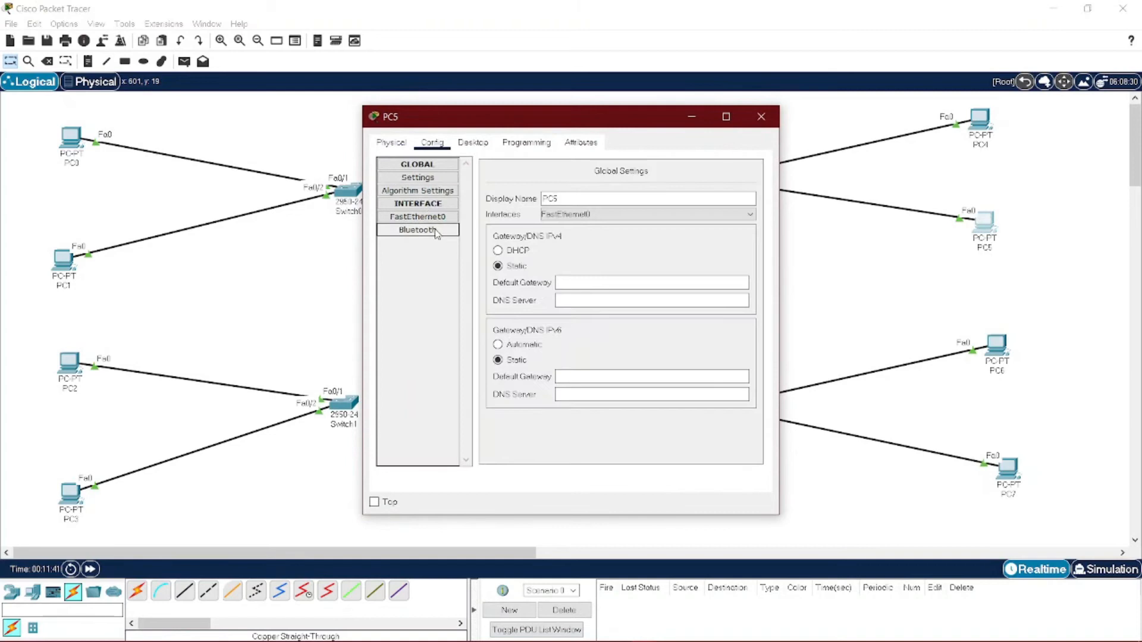
left_click(417, 217)
left_click(670, 276)
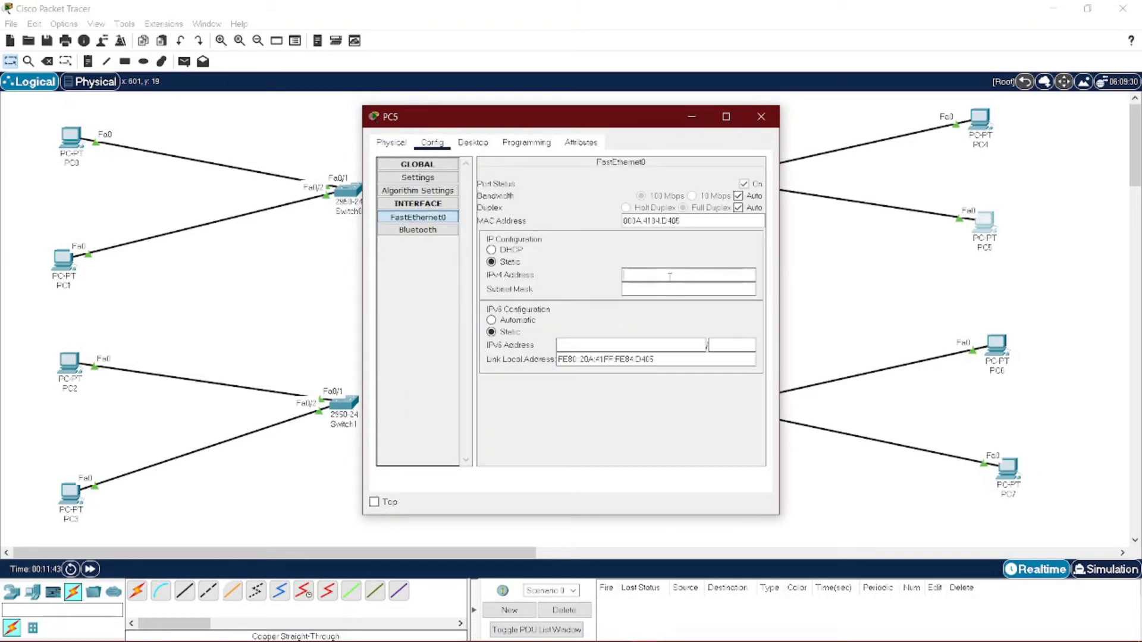
type("192.168")
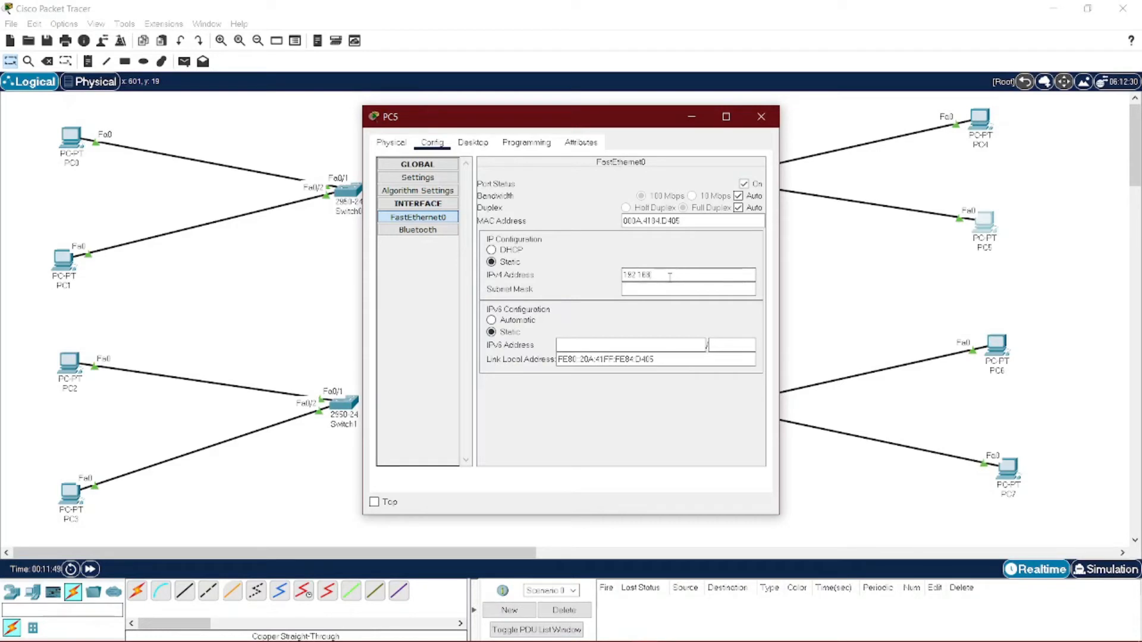
type(".10.8")
left_click(676, 287)
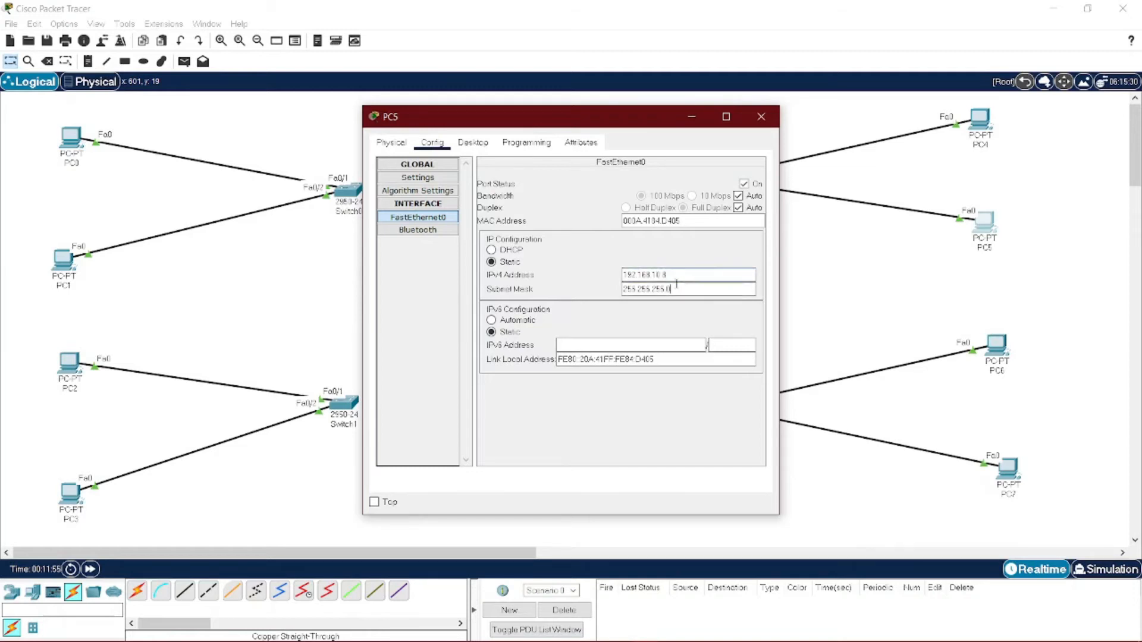
left_click(760, 116)
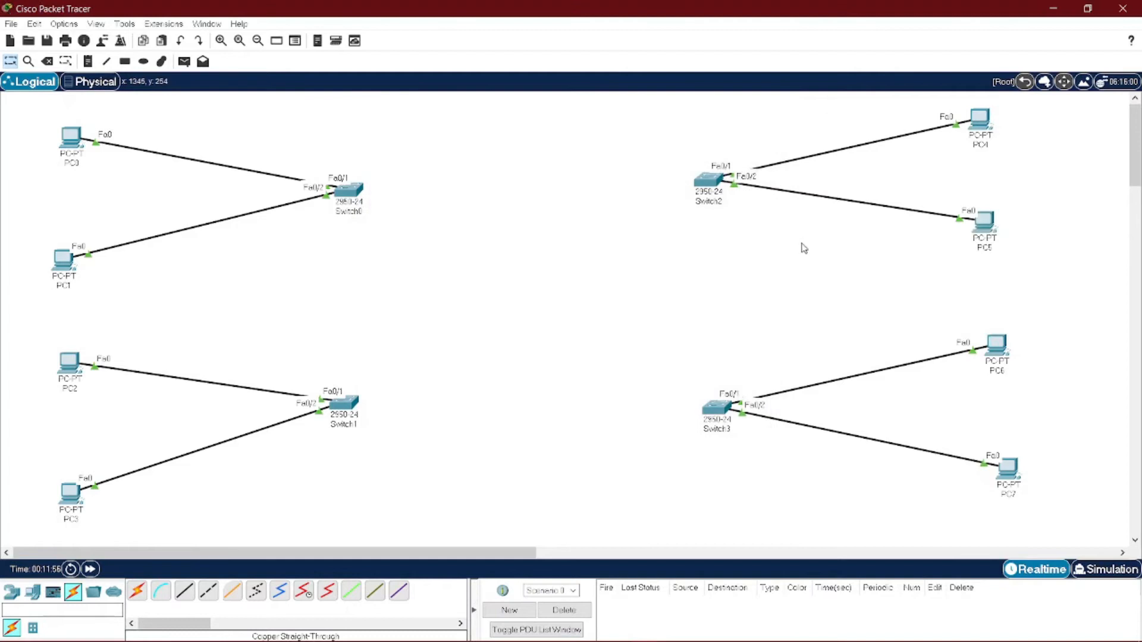
- Enter global configuration mode in Switch2's command line and set its hostname to s3
left_click(708, 180)
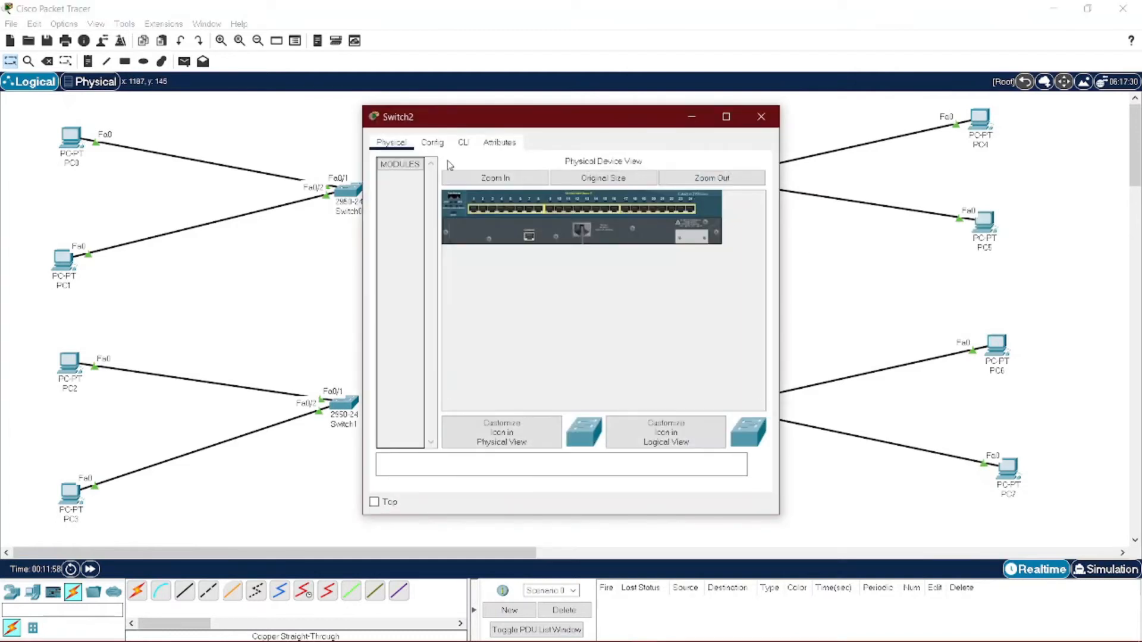
left_click(437, 146)
left_click(463, 143)
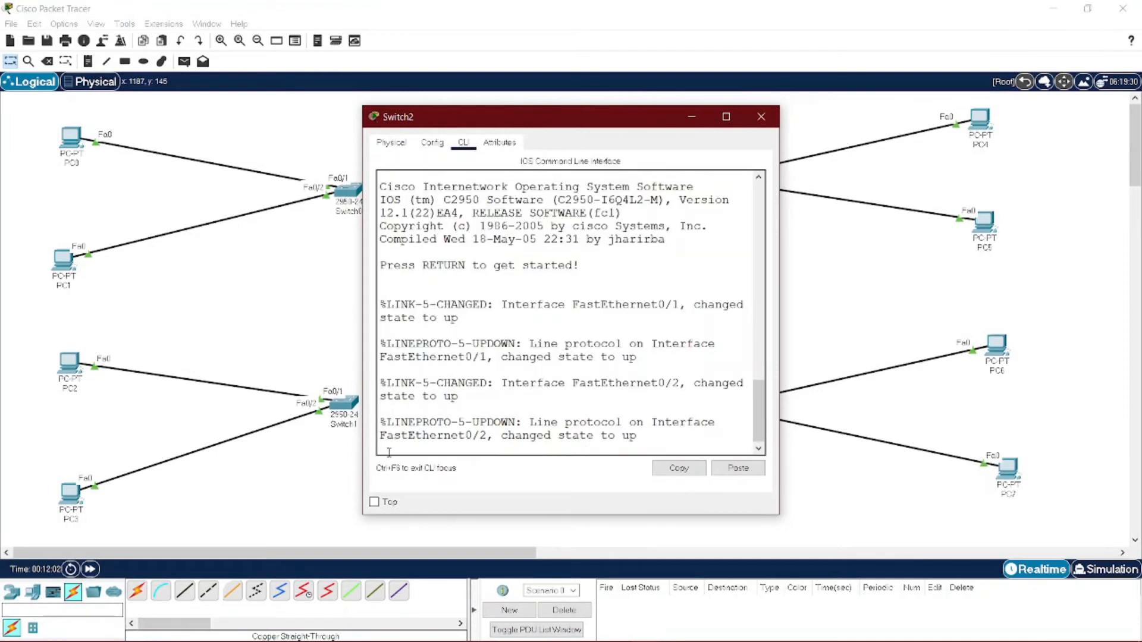
key("Return")
type("en")
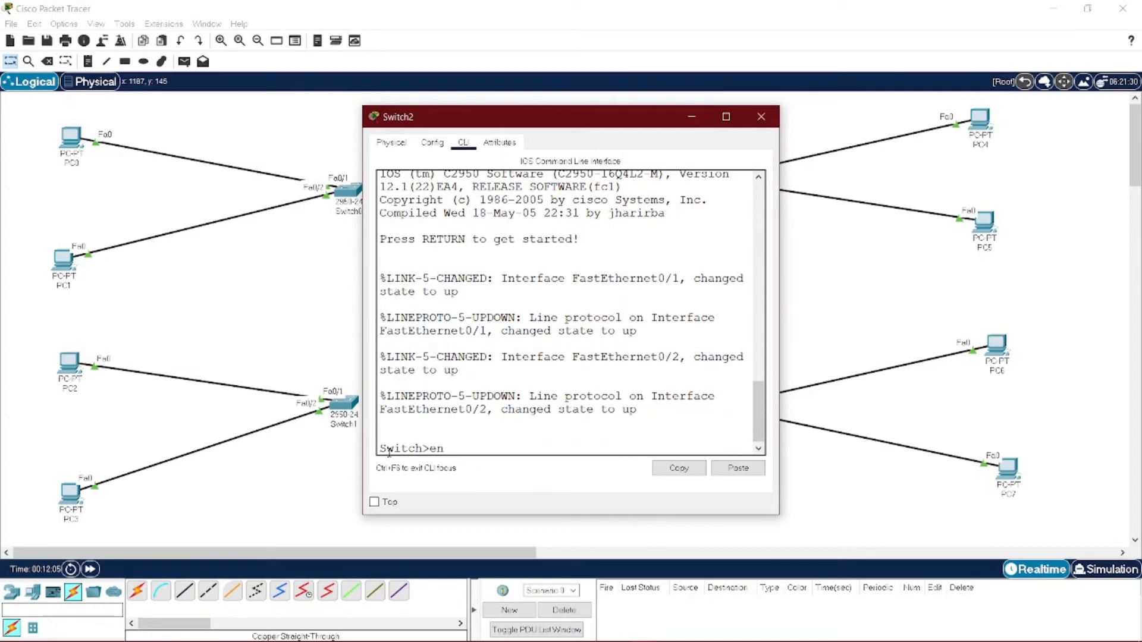
key("Return")
type("co")
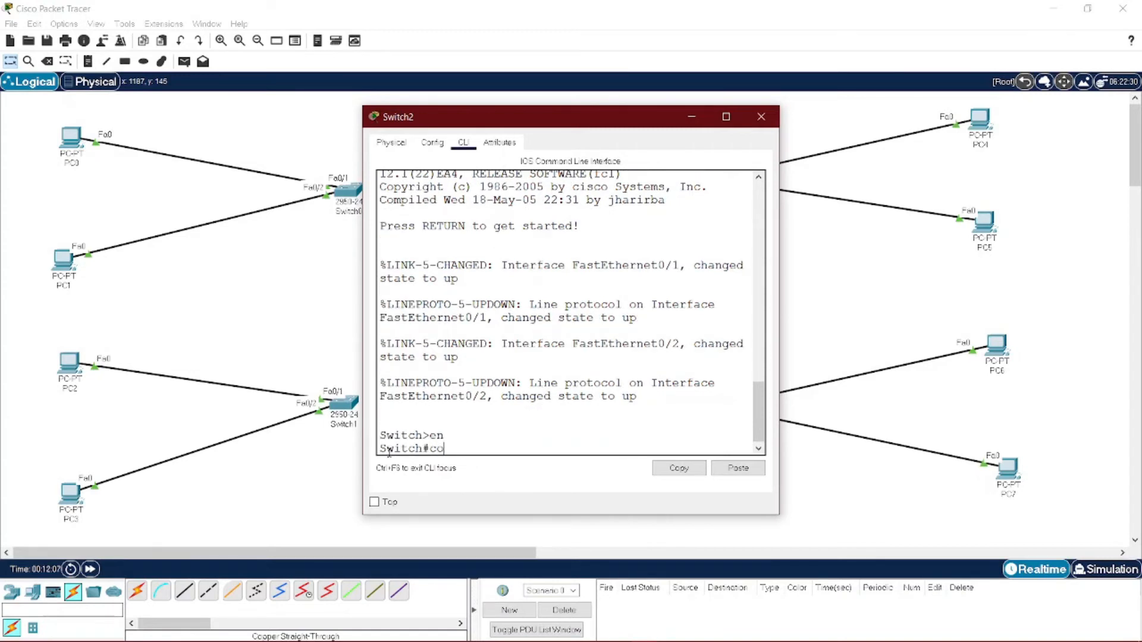
type("nf t")
key("Return")
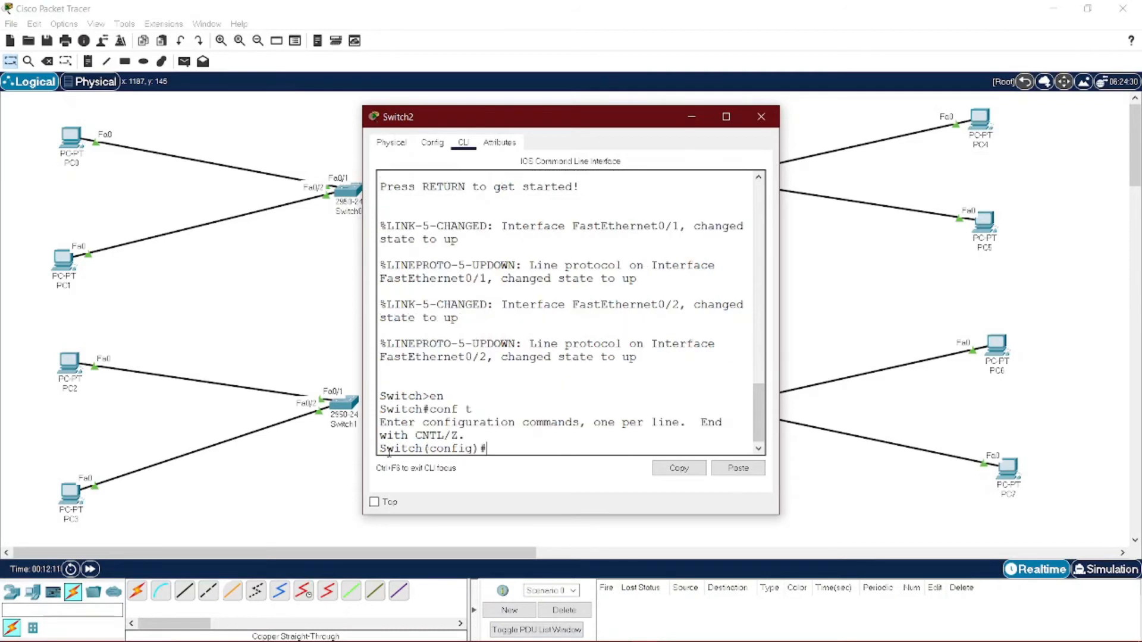
type("hostname s3")
key("Return")
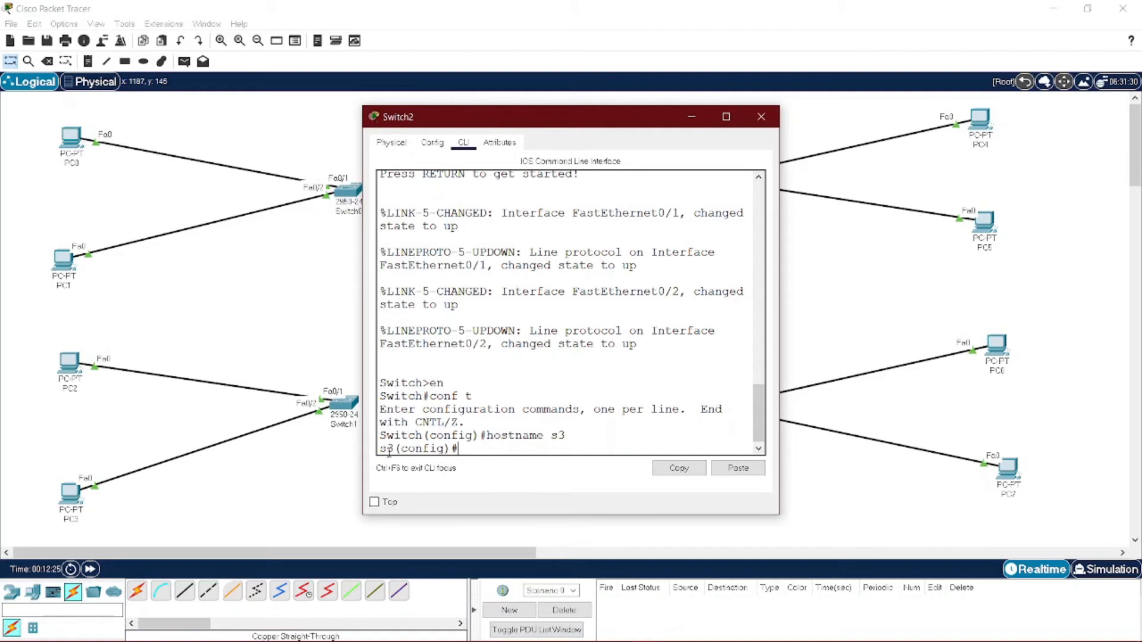
- Give Switch2's vlan3 interface the address 192.168.10.9 with mask 255.255.0.0 and enable it with no shut
type("interface vlan3")
key("Return")
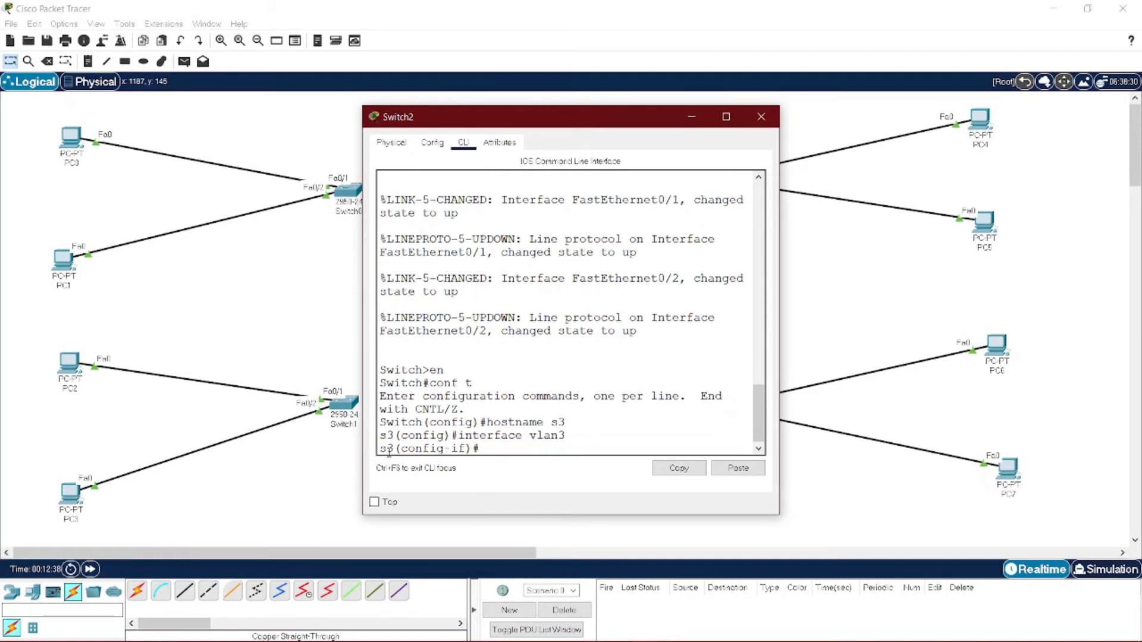
type("ip add 192.168.10.9")
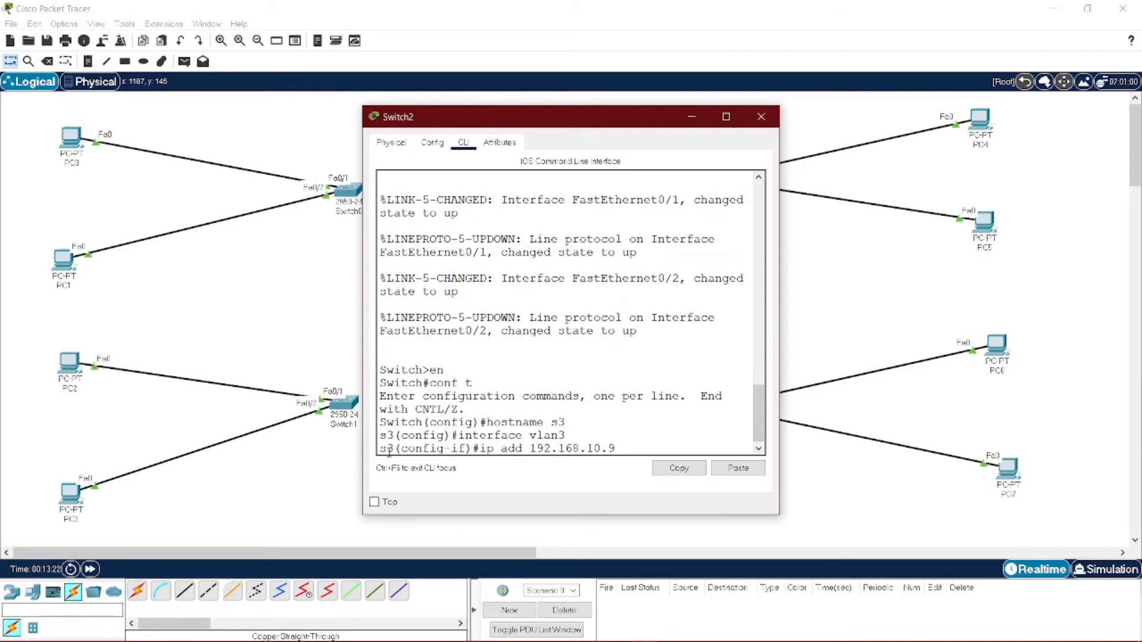
type(" 255.255.0.0")
key("Return")
type("n")
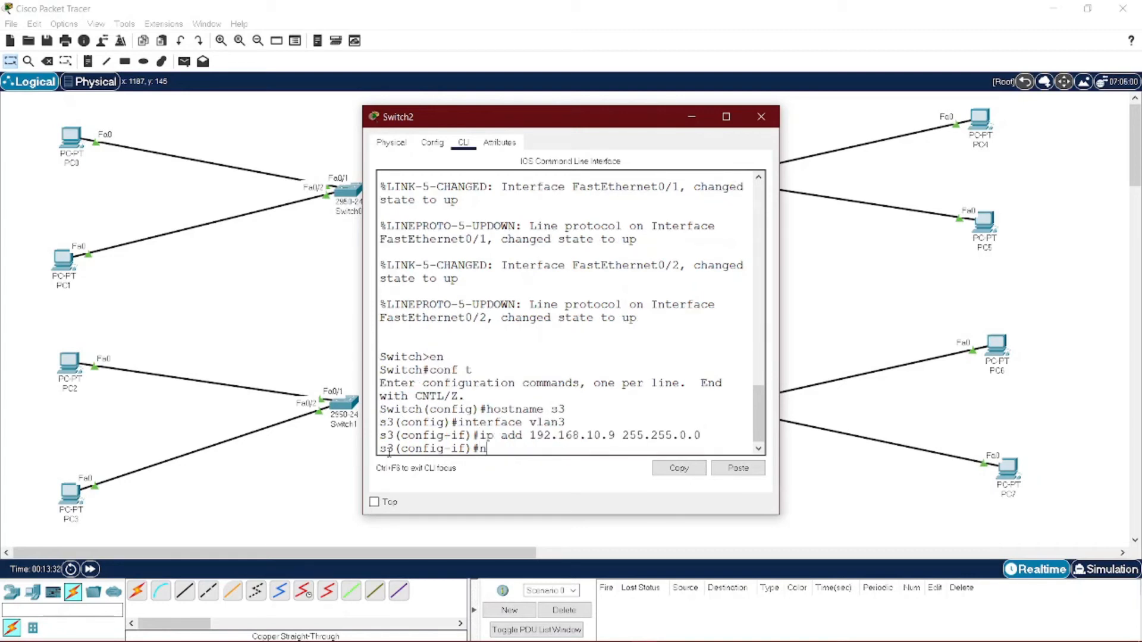
type("o shutr")
key("Return")
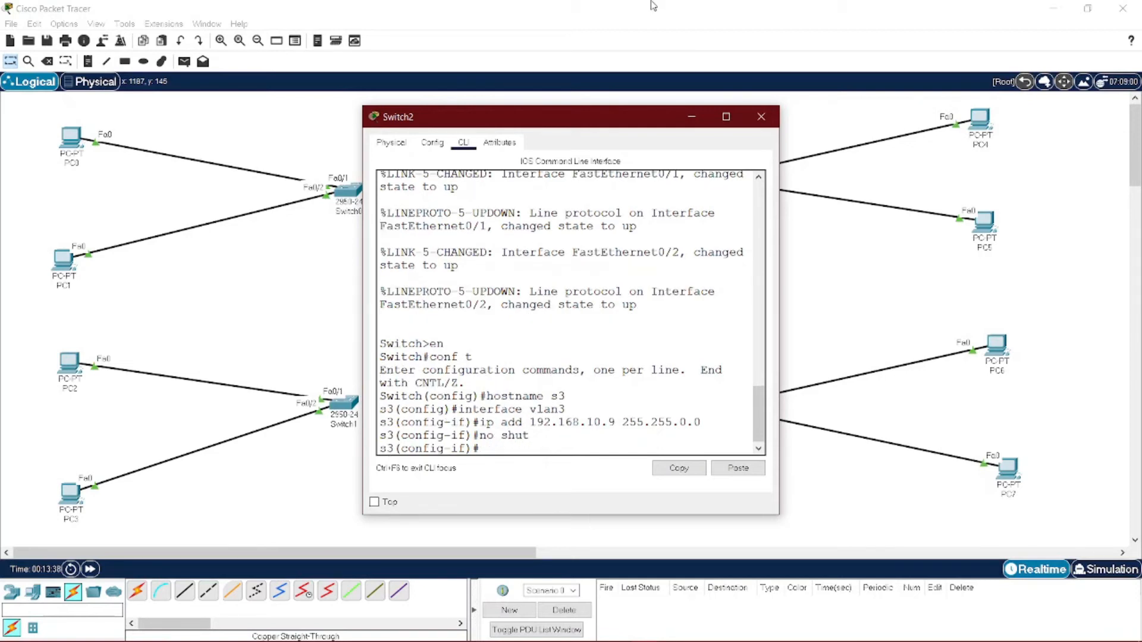
left_click(760, 117)
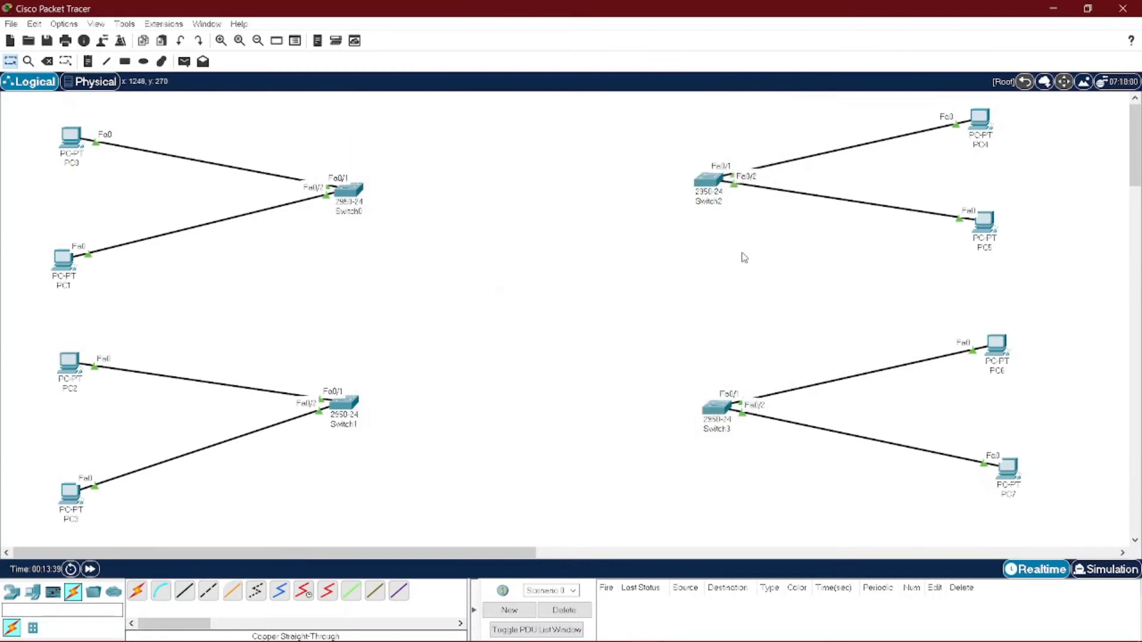
- Assign IPv4 address 192.168.10.10 with subnet mask 255.255.255.0 to PC6's FastEthernet0 interface
left_click(996, 344)
left_click(433, 143)
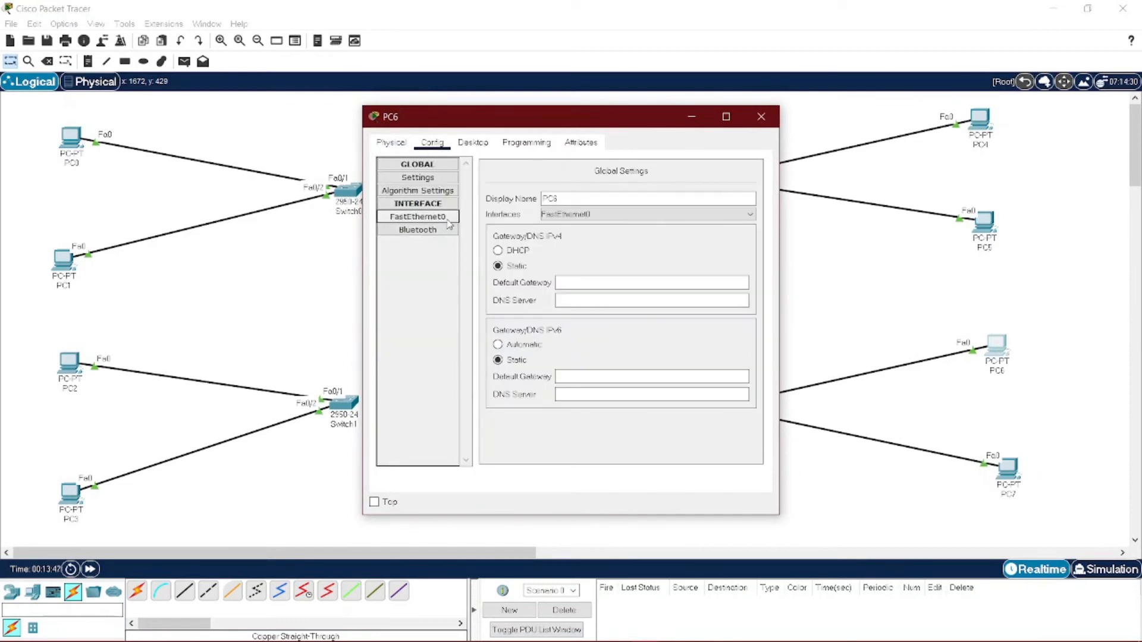
left_click(410, 217)
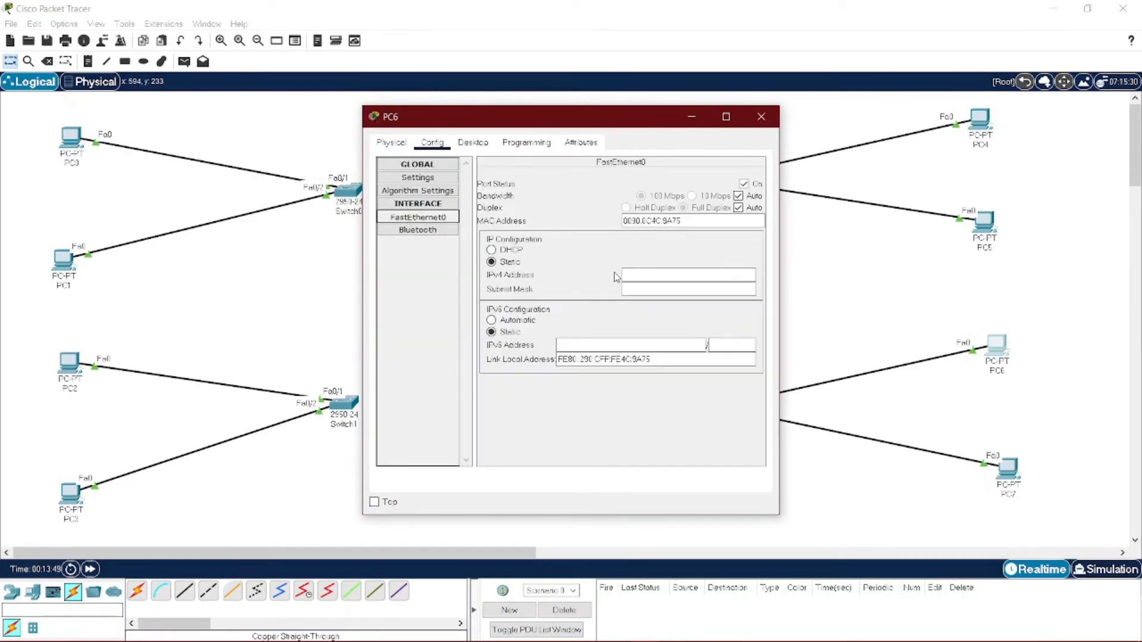
left_click(667, 273)
type("192")
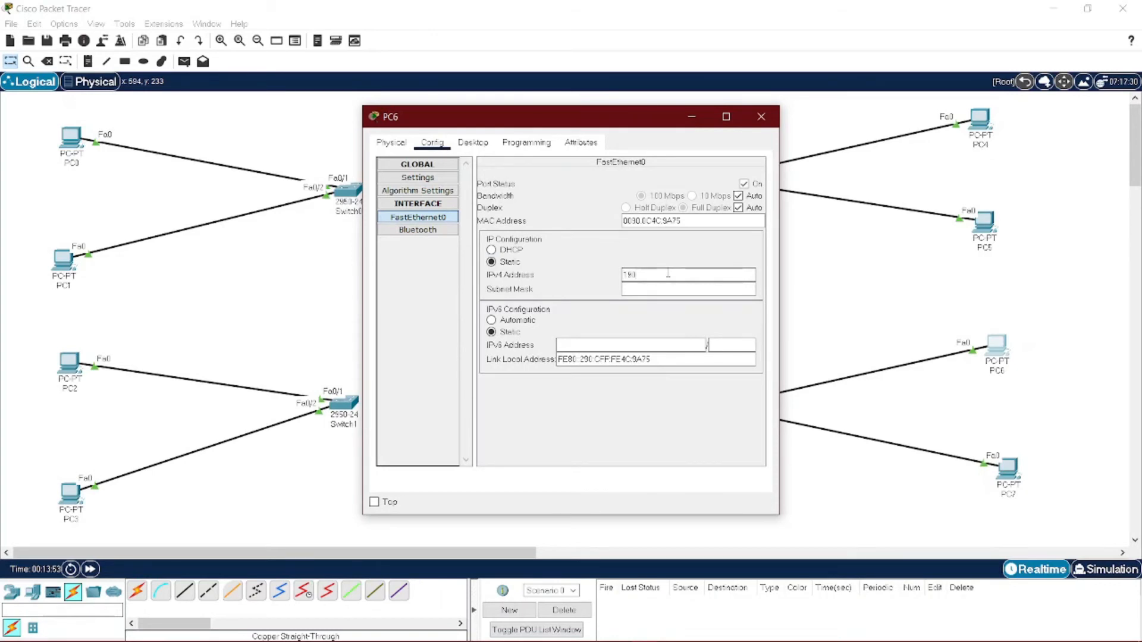
type("2.168.10.10")
left_click(684, 289)
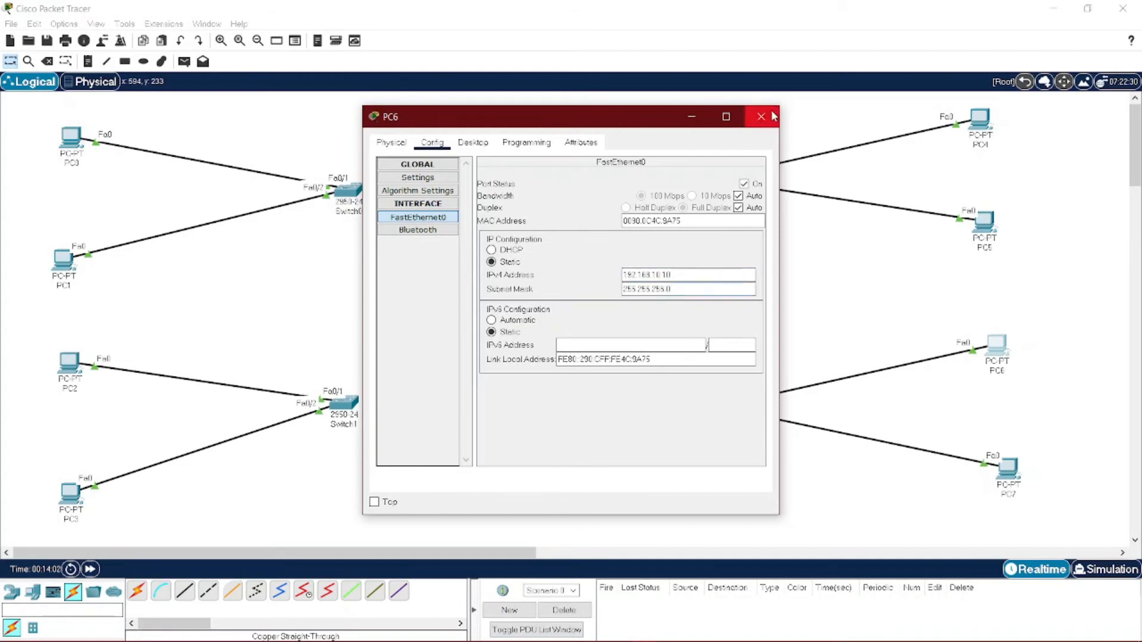
left_click(761, 116)
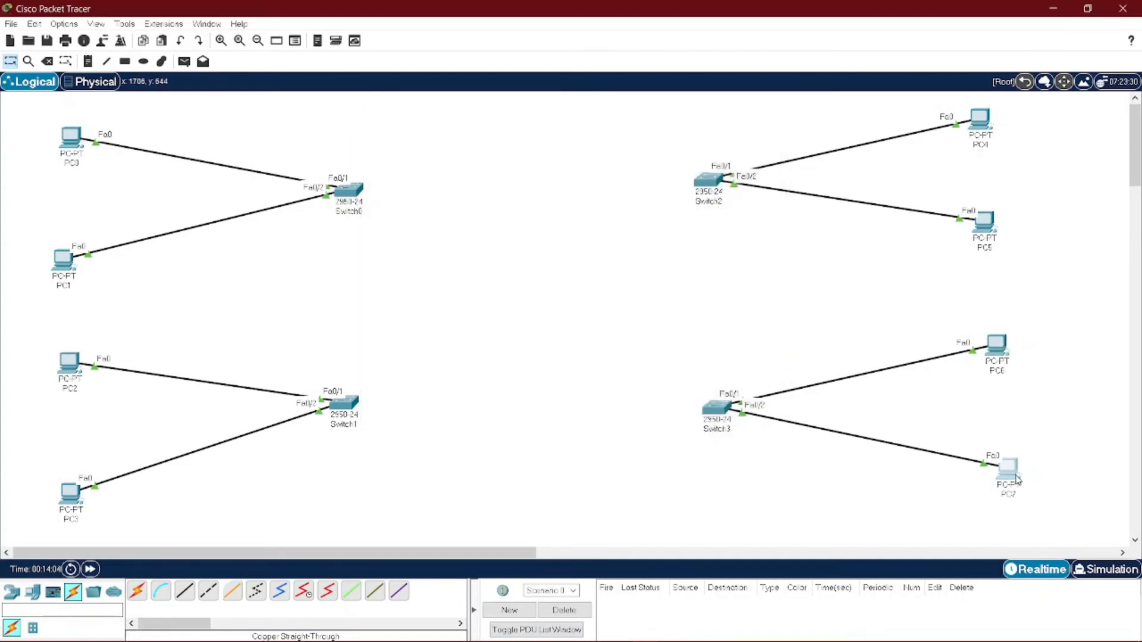
- Assign IPv4 address 192.168.10.11 with subnet mask 255.255.255.0 to PC7's FastEthernet0 interface
left_click(1003, 466)
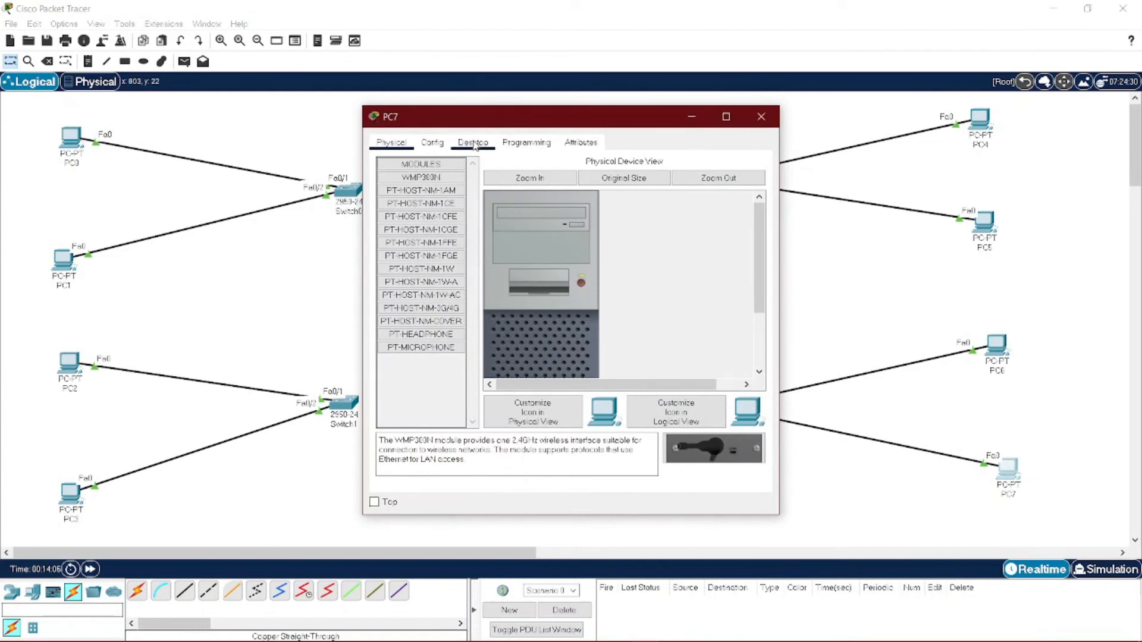
left_click(441, 143)
left_click(418, 217)
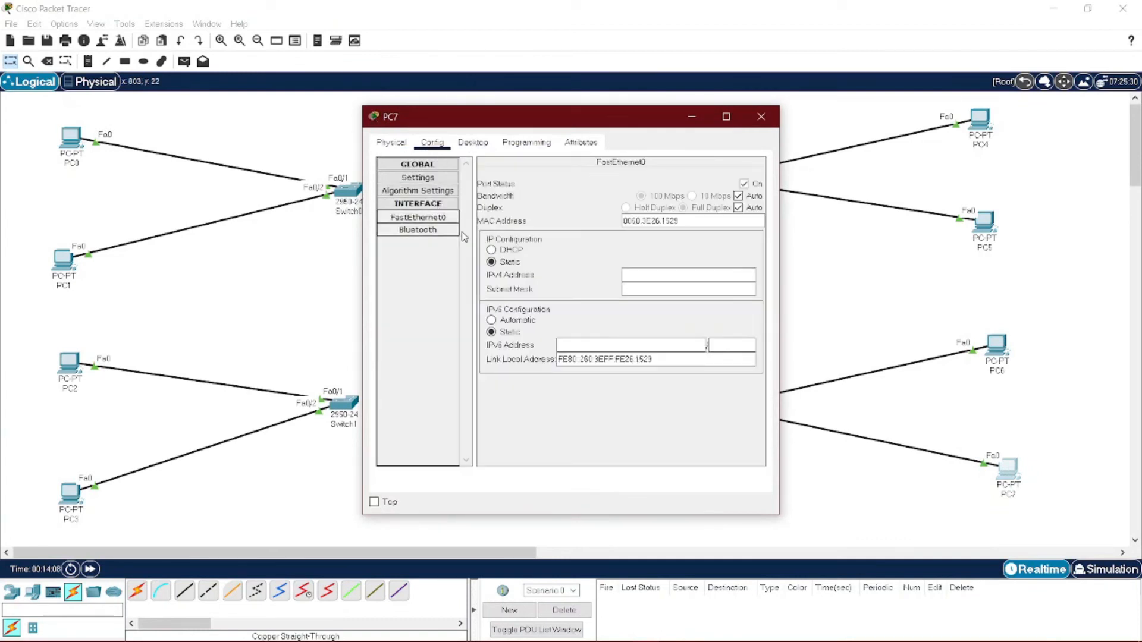
left_click(647, 277)
type("192")
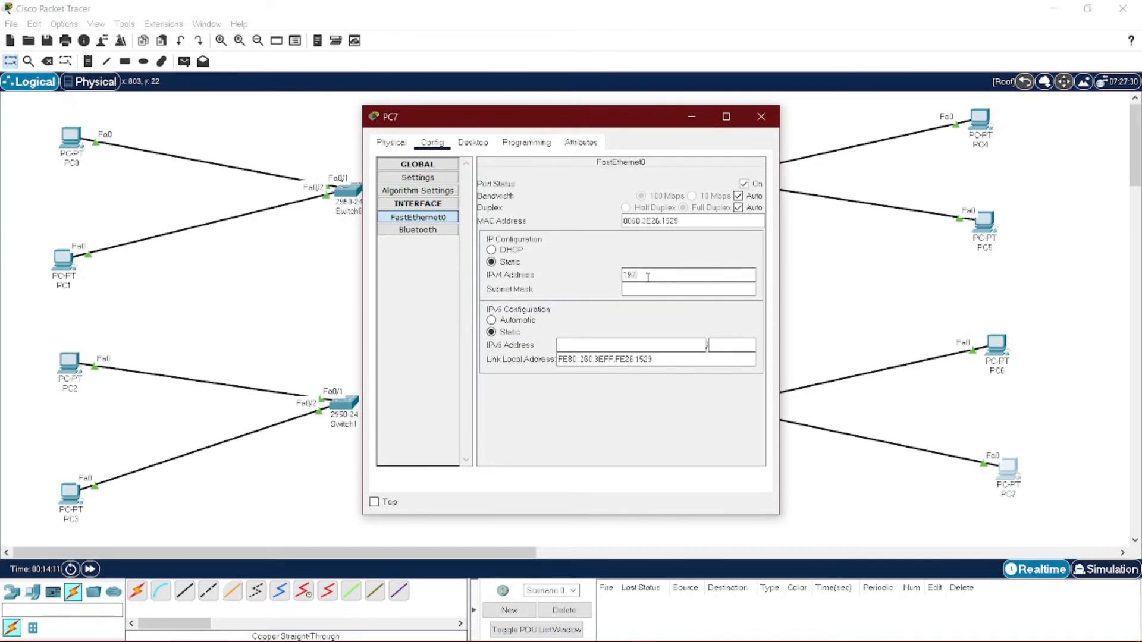
type(".168.10.11")
left_click(664, 292)
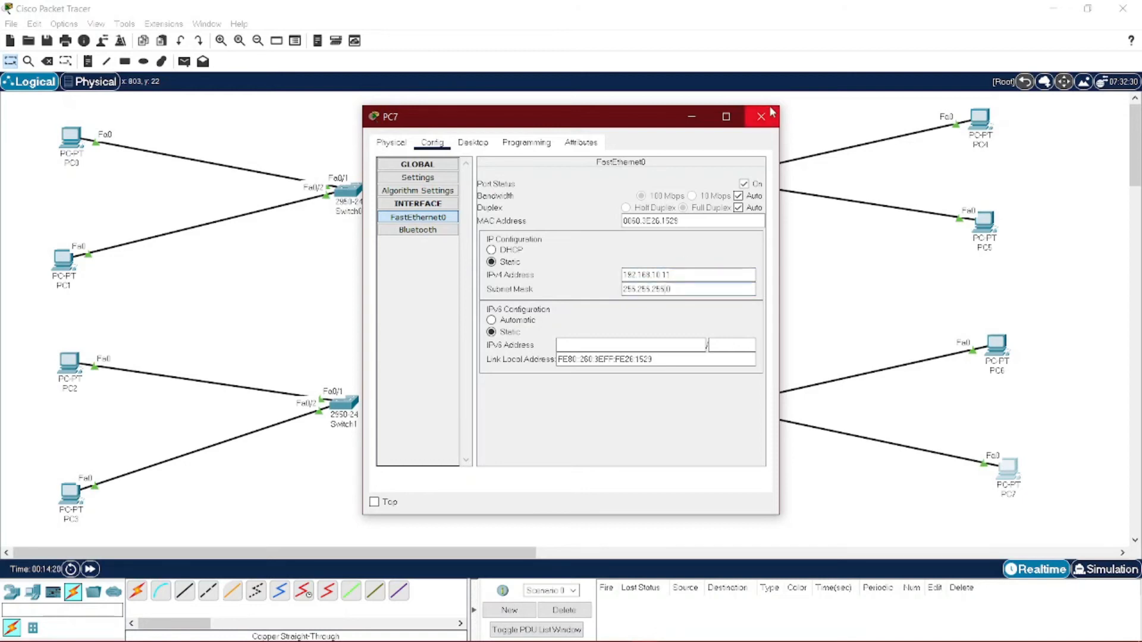
left_click(760, 117)
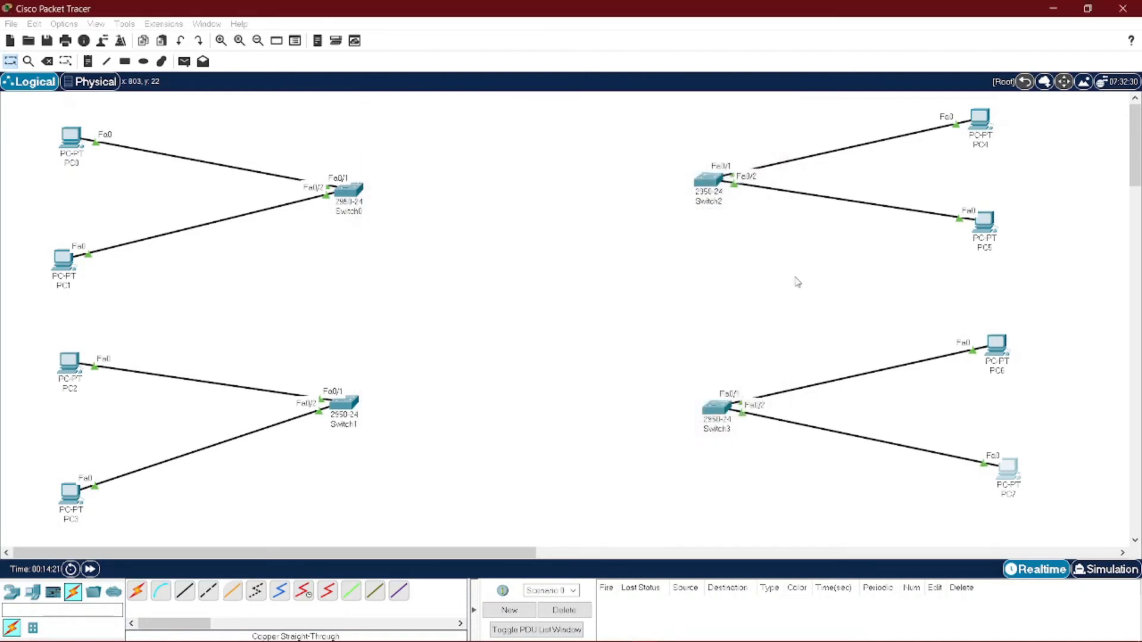
- Enter global configuration mode in Switch3's command line and set its hostname to s4
left_click(709, 409)
left_click(430, 145)
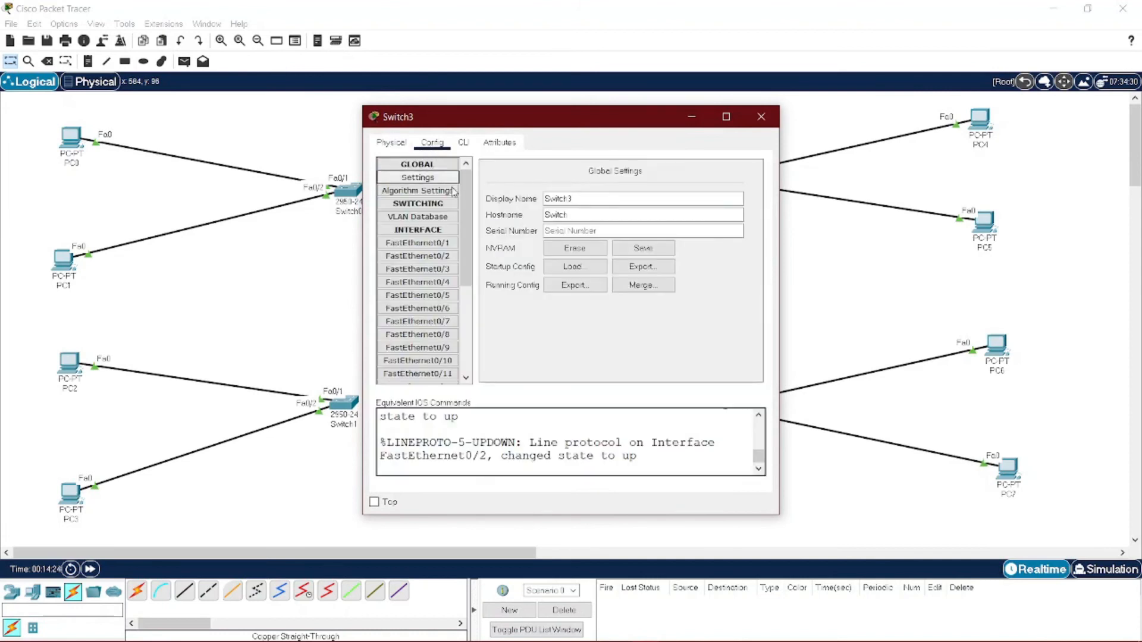
left_click(463, 143)
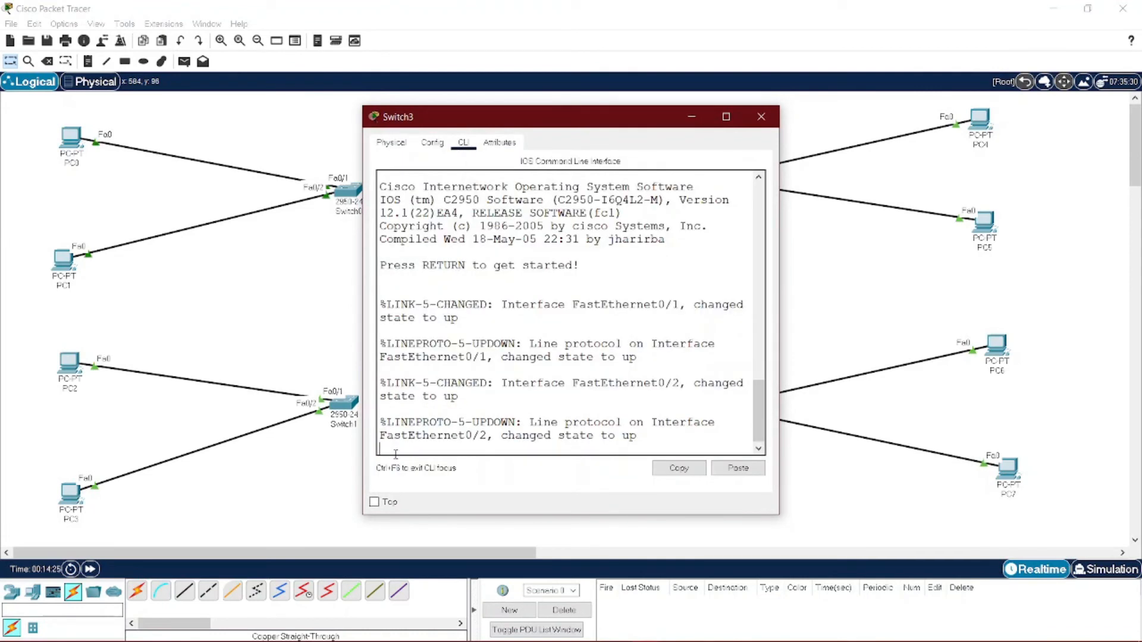
key("Return")
type("en")
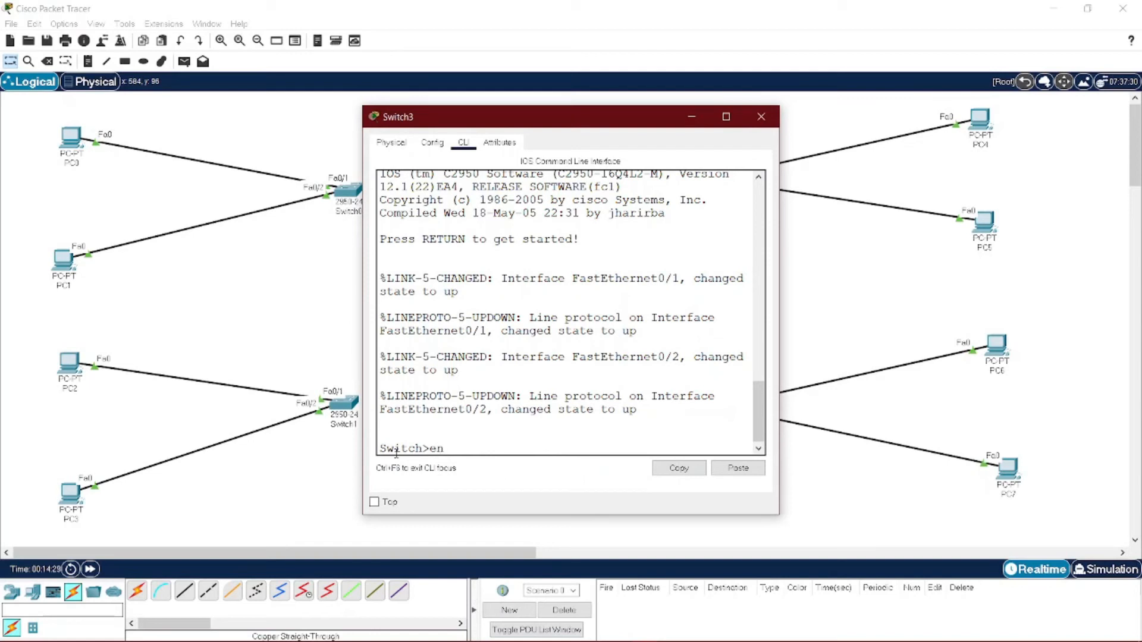
key("Return")
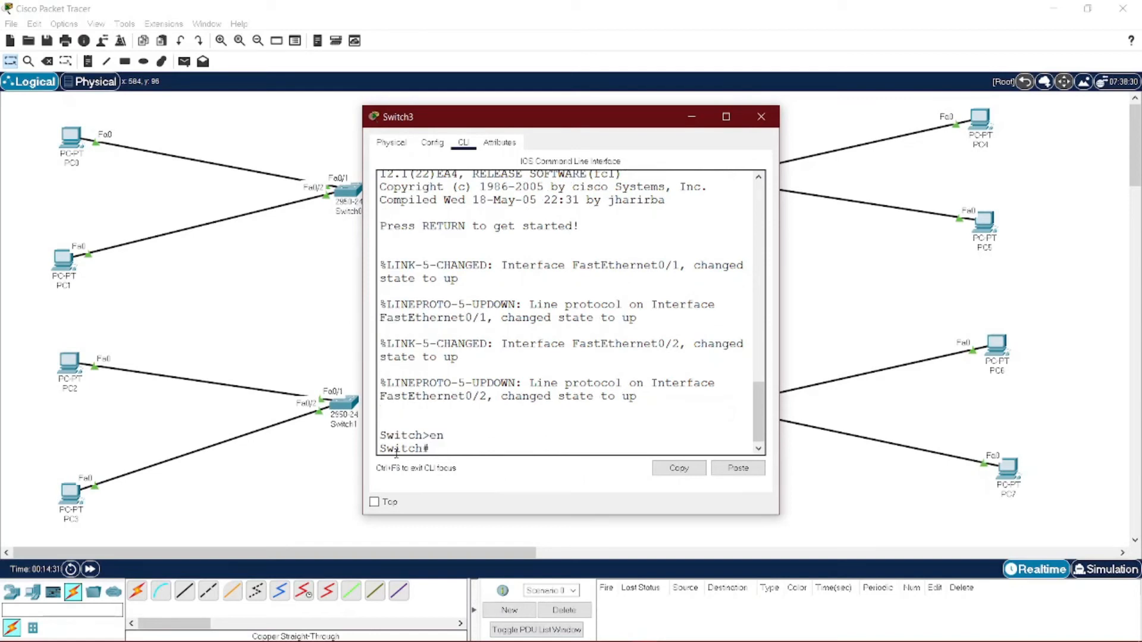
type("cof")
key("BackSpace")
type("nf t")
key("Return")
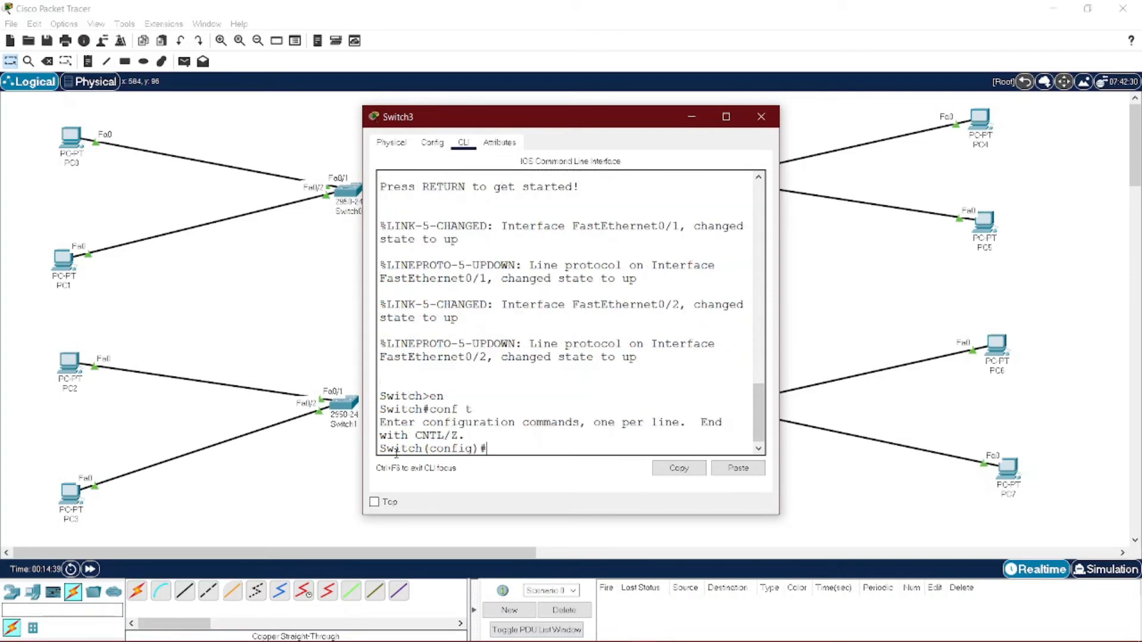
type("hostname")
type("s4")
key("Return")
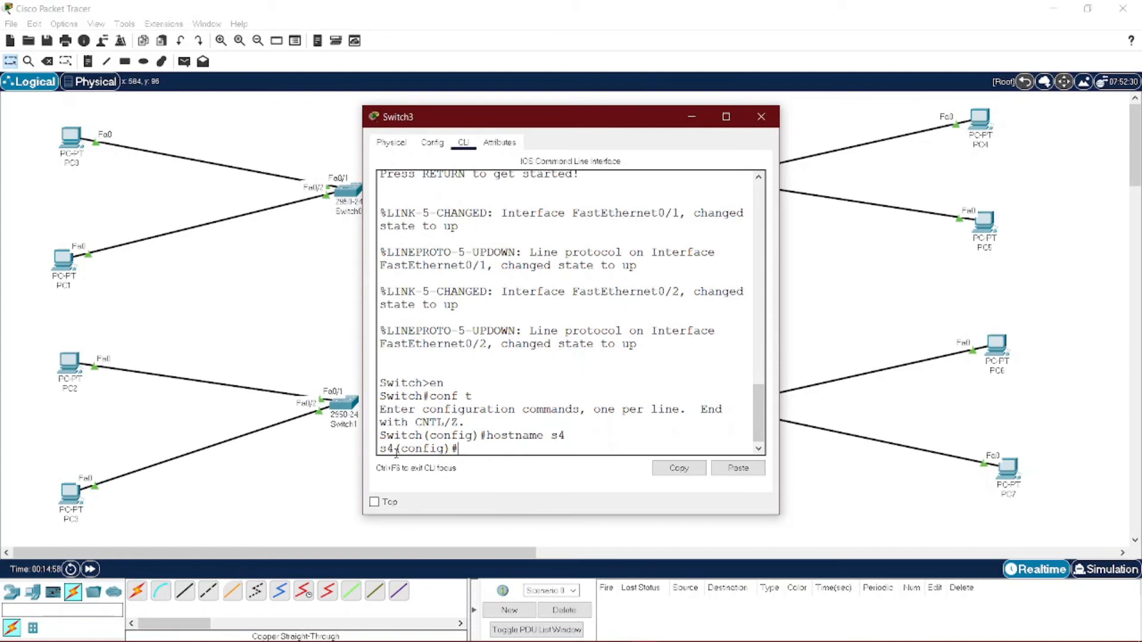
- Give Switch3's vlan4 interface the address 192.168.10.12 with mask 255.255.0.0 and enable it with no shut
type("interface vlan4")
key("Return")
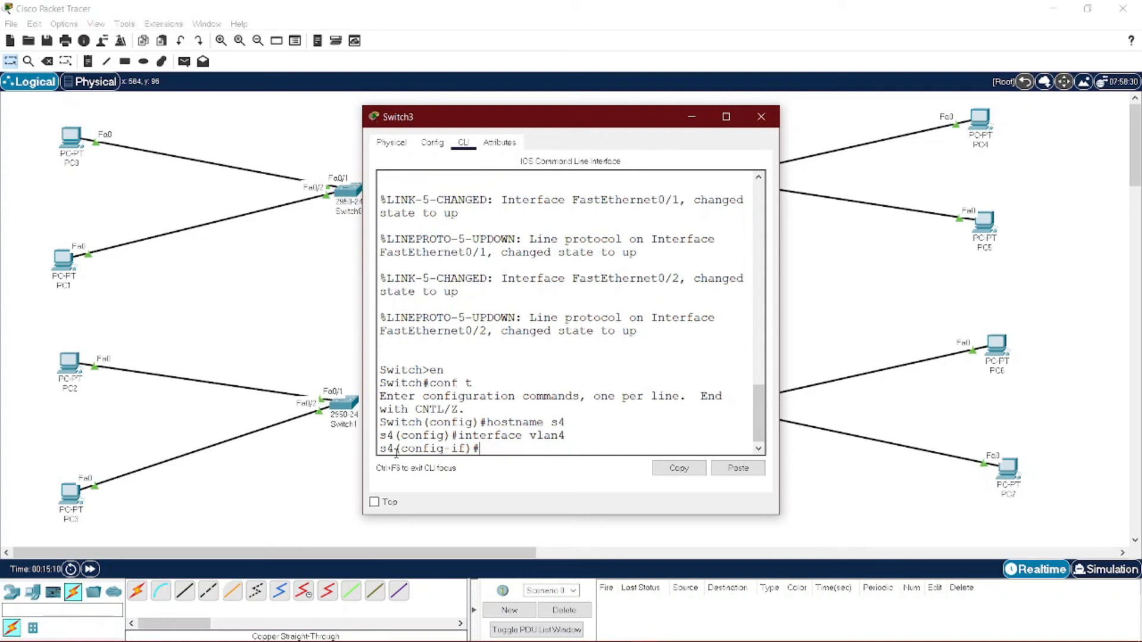
type("ip add 192.16")
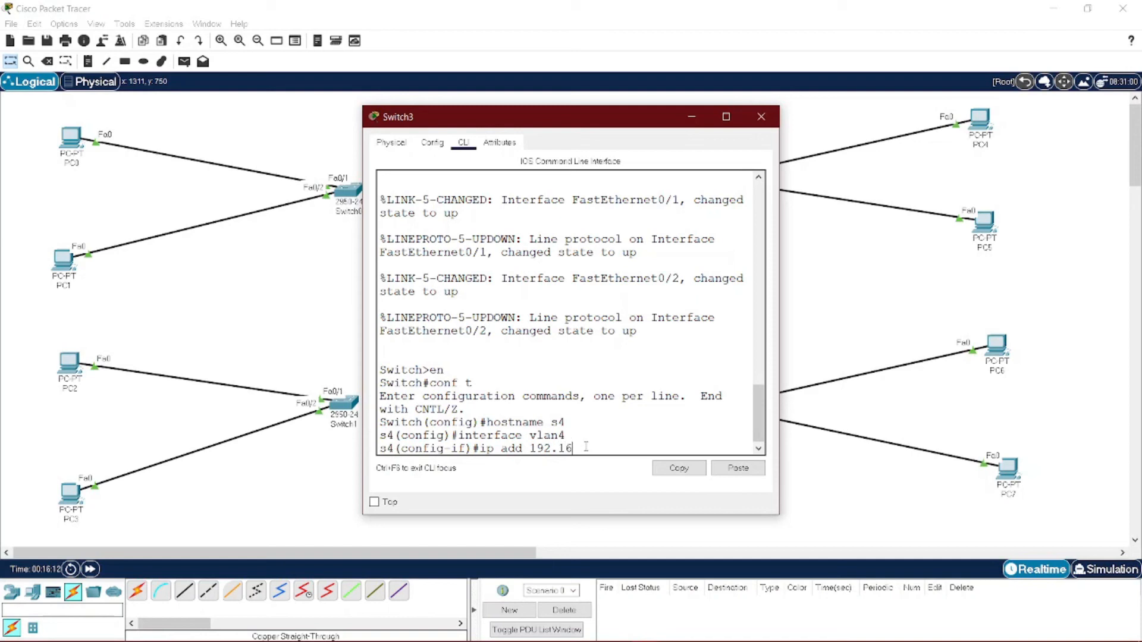
type("8.10.12 255.255.0.0")
key("Return")
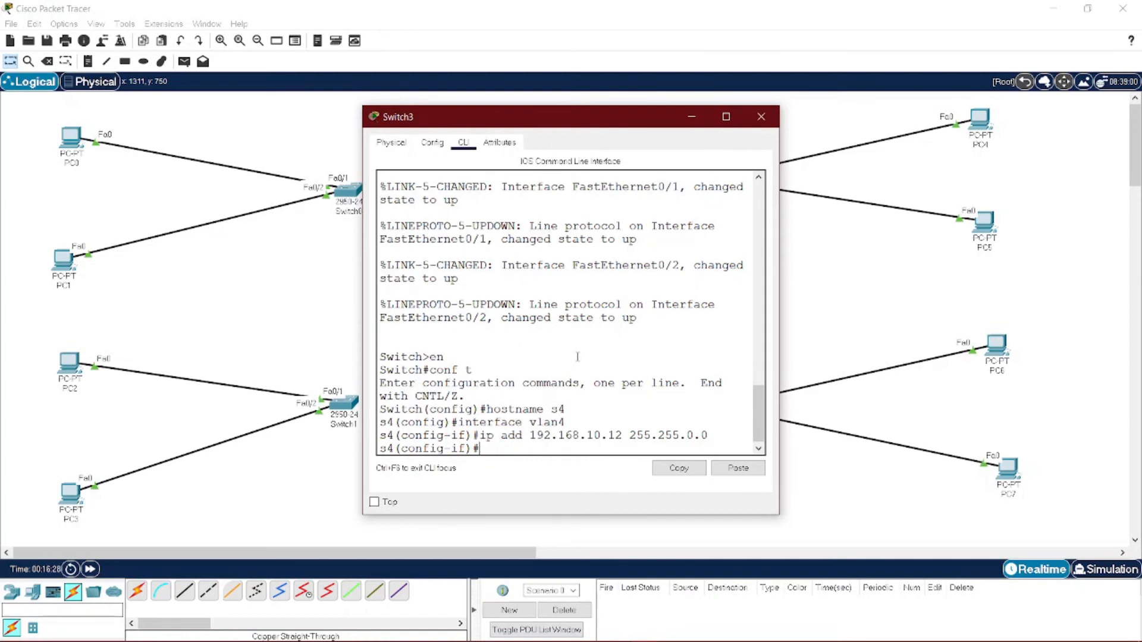
type("no shut")
key("Return")
left_click(760, 117)
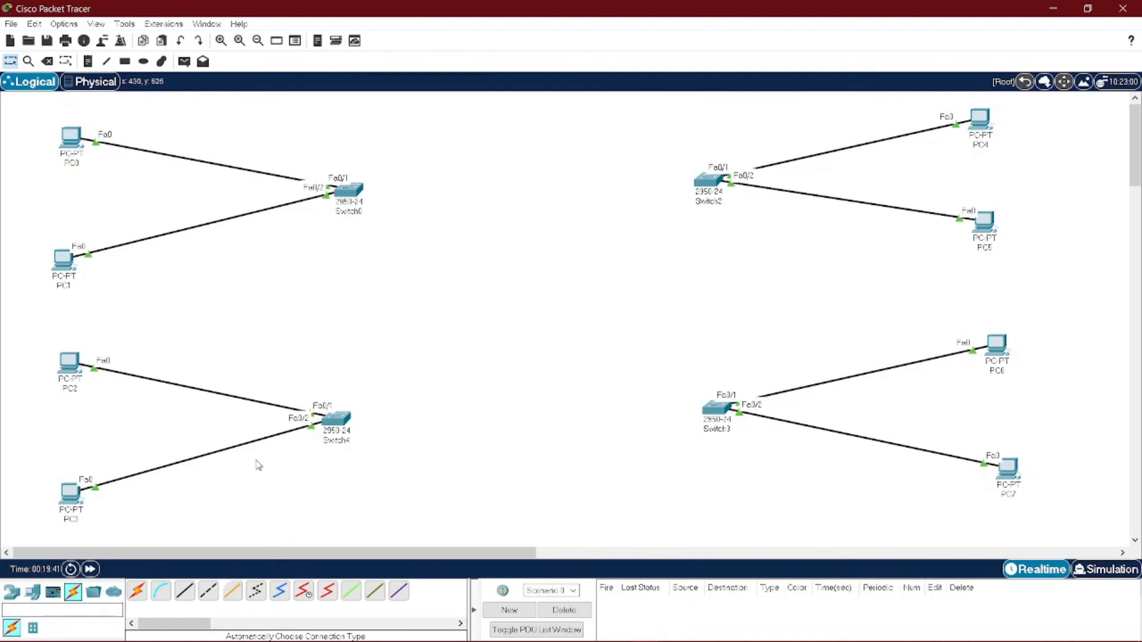
- Connect Switch4's FastEthernet0/3 to Switch3's FastEthernet0/3 with a copper cross-over cable
left_click(208, 591)
left_click(335, 424)
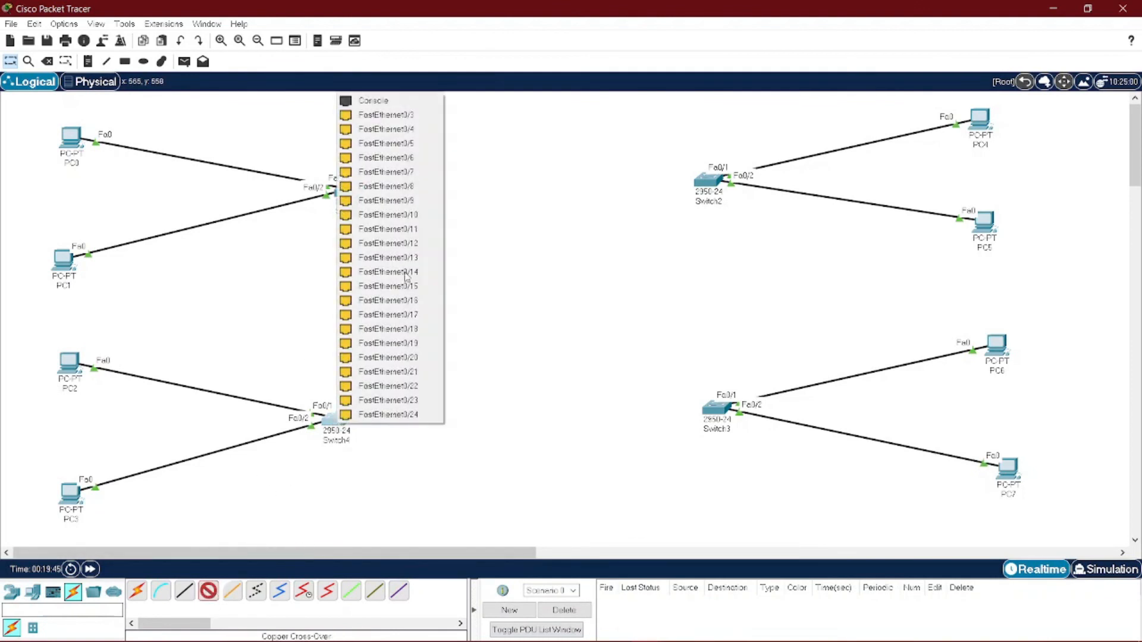
left_click(405, 117)
left_click(713, 413)
left_click(743, 113)
- Connect Switch0's FastEthernet0/3 to Switch4's FastEthernet0/4 with a copper cross-over cable
left_click(208, 591)
left_click(351, 192)
left_click(387, 226)
left_click(337, 427)
left_click(380, 151)
- Connect Switch0's FastEthernet0/4 to Switch2's FastEthernet0/3 with a copper cross-over cable
left_click(209, 591)
left_click(349, 192)
left_click(387, 239)
left_click(708, 182)
left_click(743, 217)
- Connect Switch2's FastEthernet0/4 to Switch3's FastEthernet0/4 with a copper cross-over cable
left_click(208, 591)
left_click(708, 184)
left_click(743, 203)
left_click(716, 409)
left_click(768, 116)
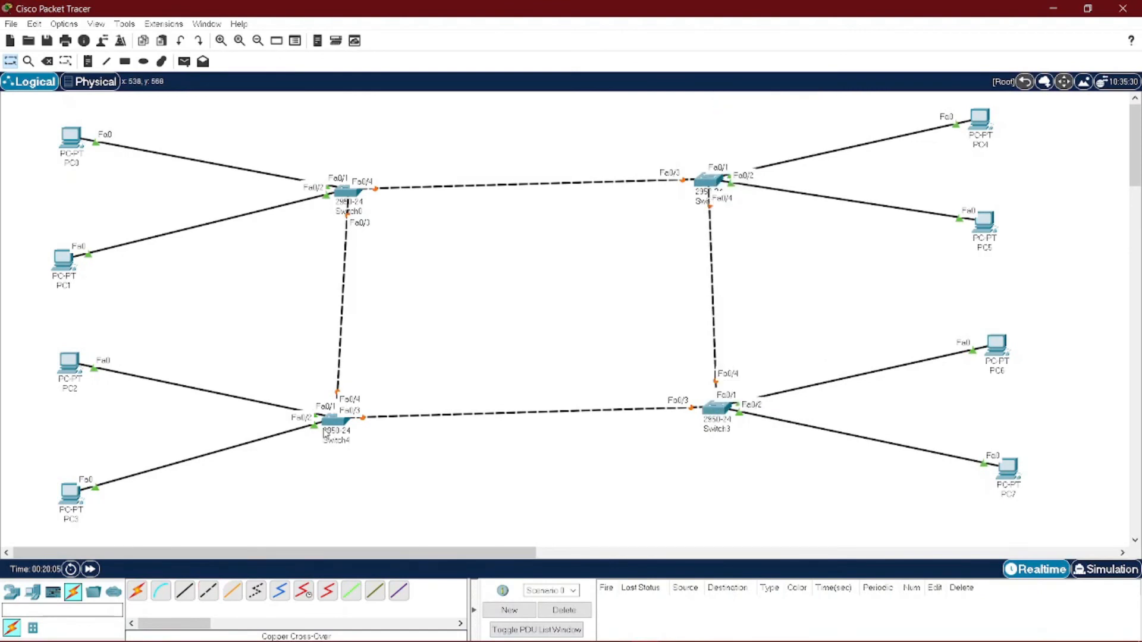
- Shift Switch4 into line below Switch0 and connect Switch0's FastEthernet0/5 to Switch3's FastEthernet0/5 with a copper cross-over cable
left_click_drag(334, 420, 348, 415)
left_click(208, 588)
left_click(356, 197)
left_click(390, 221)
left_click(719, 405)
left_click(755, 126)
- Connect Switch4's FastEthernet0/5 diagonally to Switch2's FastEthernet0/5 with a copper cross-over cable
left_click(208, 591)
left_click(349, 412)
left_click(387, 134)
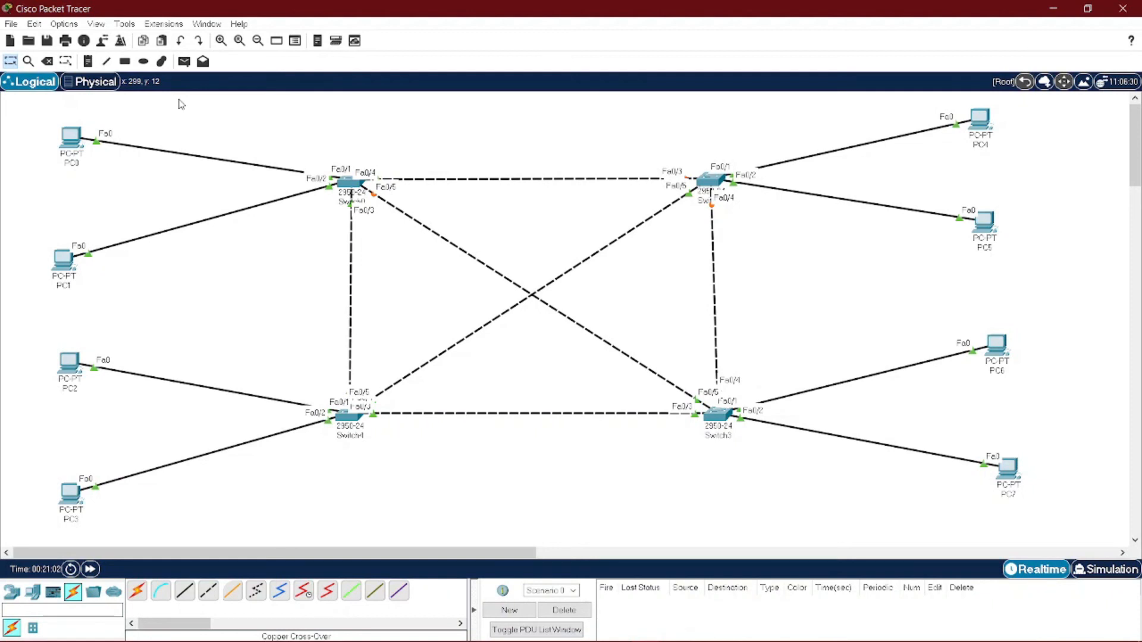
- Send a simple PDU from PC0 to PC7 to test connectivity across the mesh
left_click(184, 62)
left_click(77, 140)
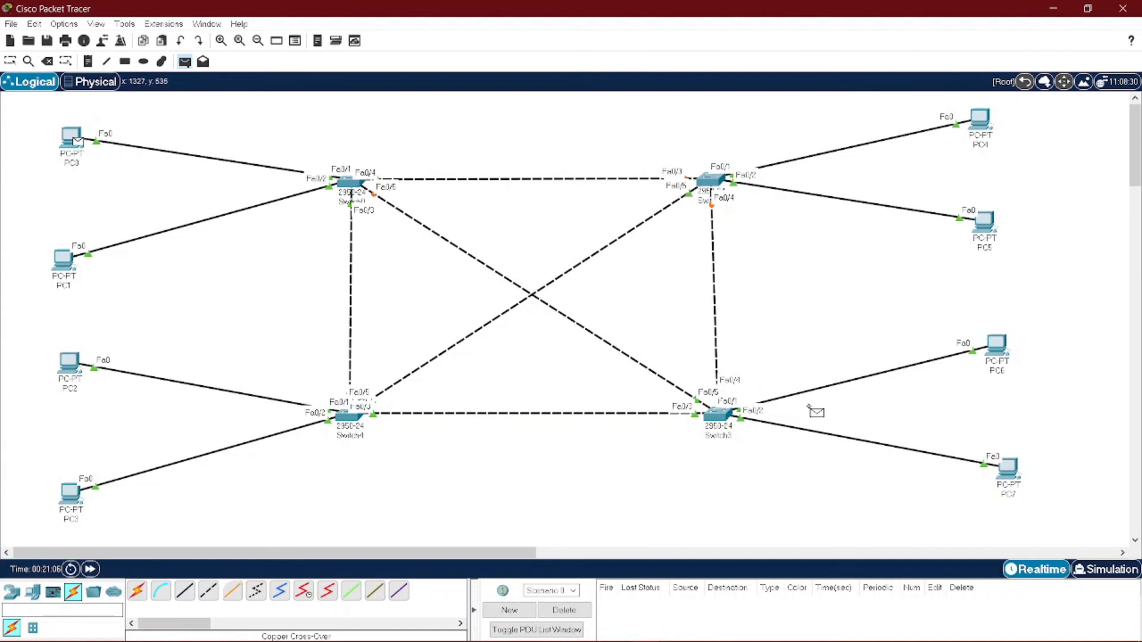
left_click(1007, 471)
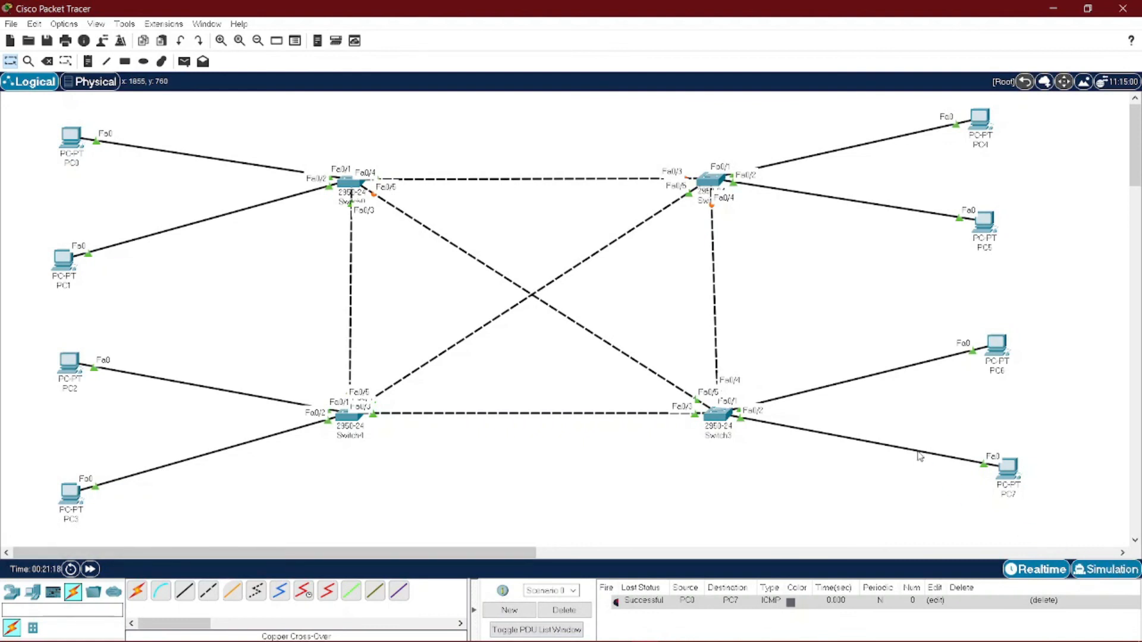
- Switch to simulation mode and play the ICMP packet's path between PC0 and PC7
key("shift+s")
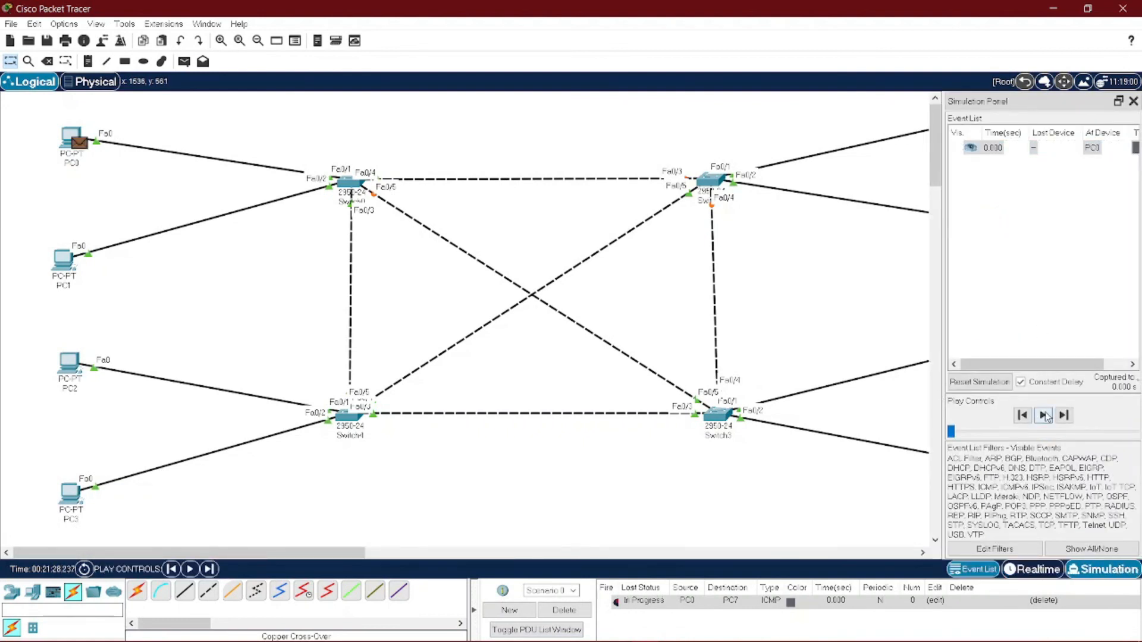
left_click(1045, 414)
left_click_drag(1002, 108, 468, 504)
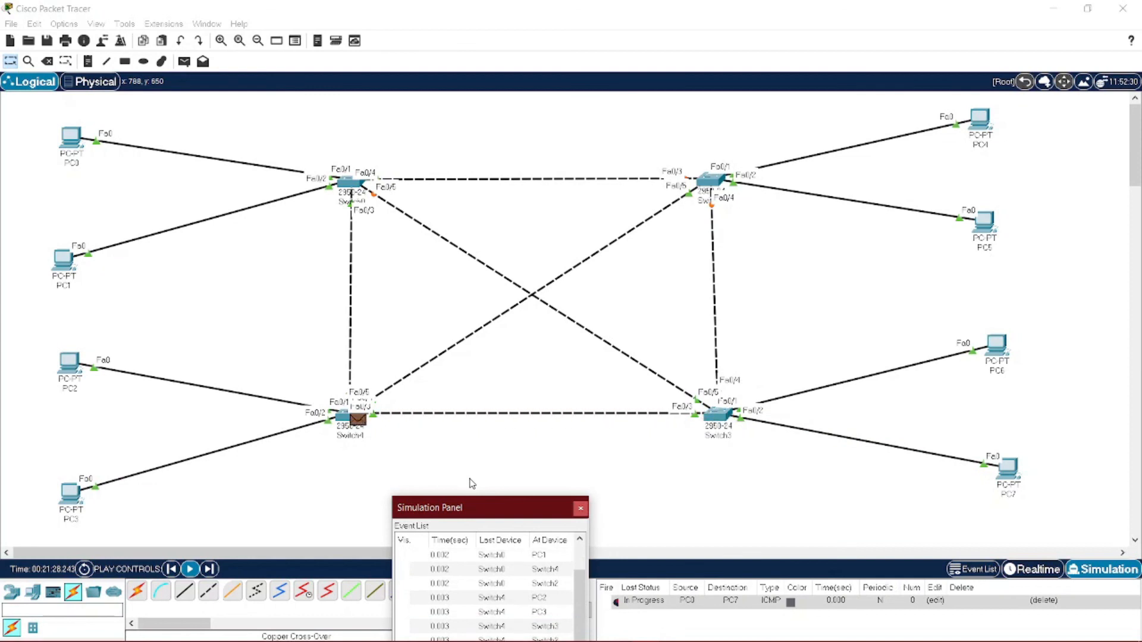
left_click_drag(486, 506, 1063, 113)
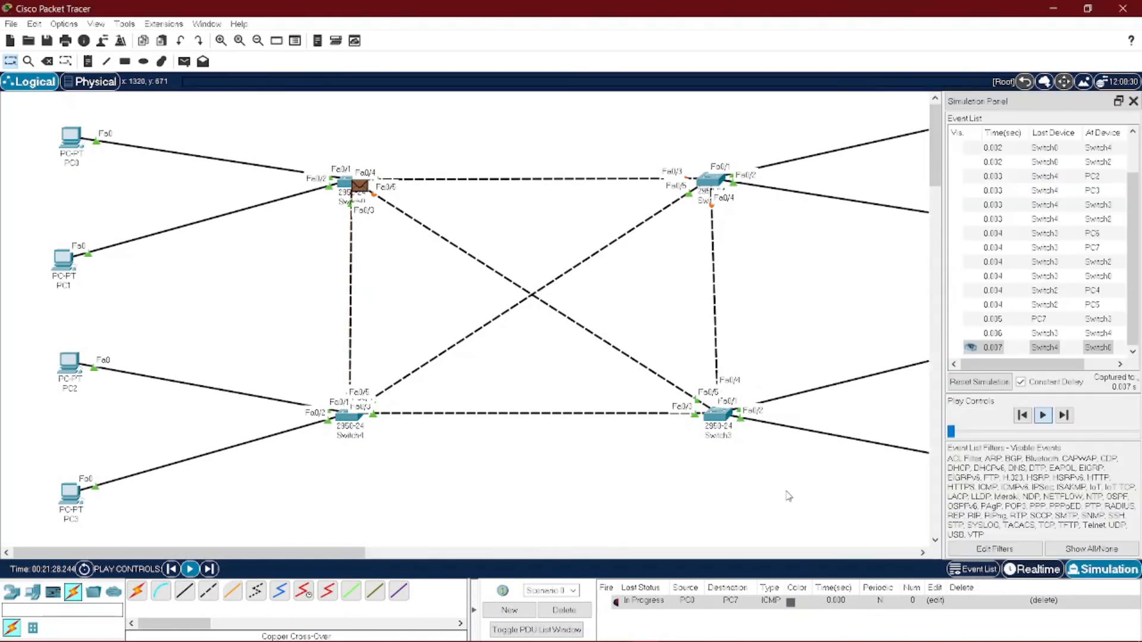
left_click(1042, 416)
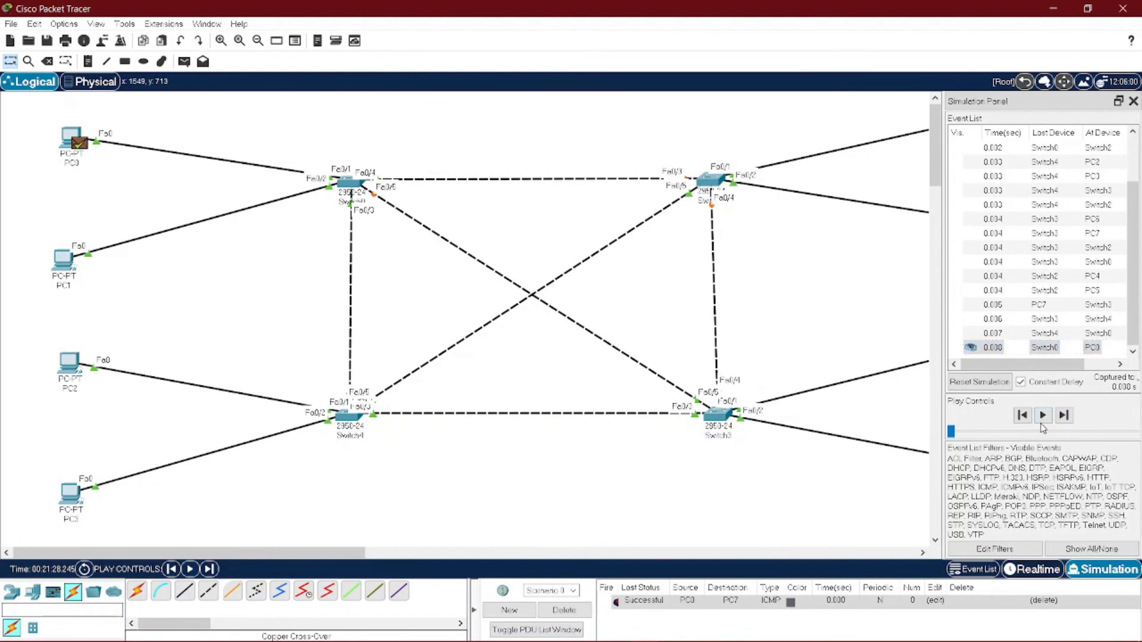